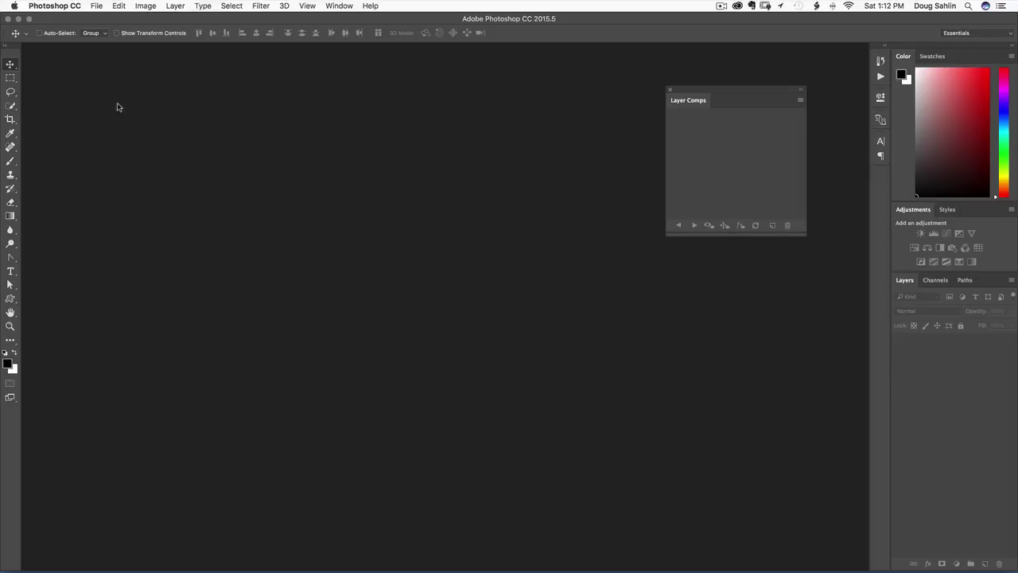
# Step: Create a new Custom-preset document: width 2 in, height 6 in, resolution 150 px/in
pyautogui.click(96, 6)
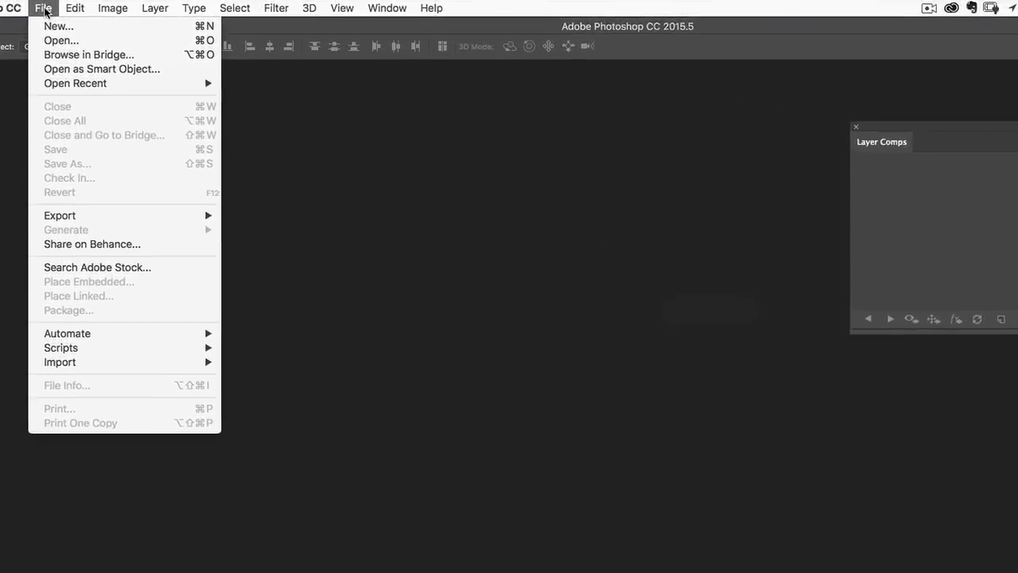
pyautogui.click(44, 34)
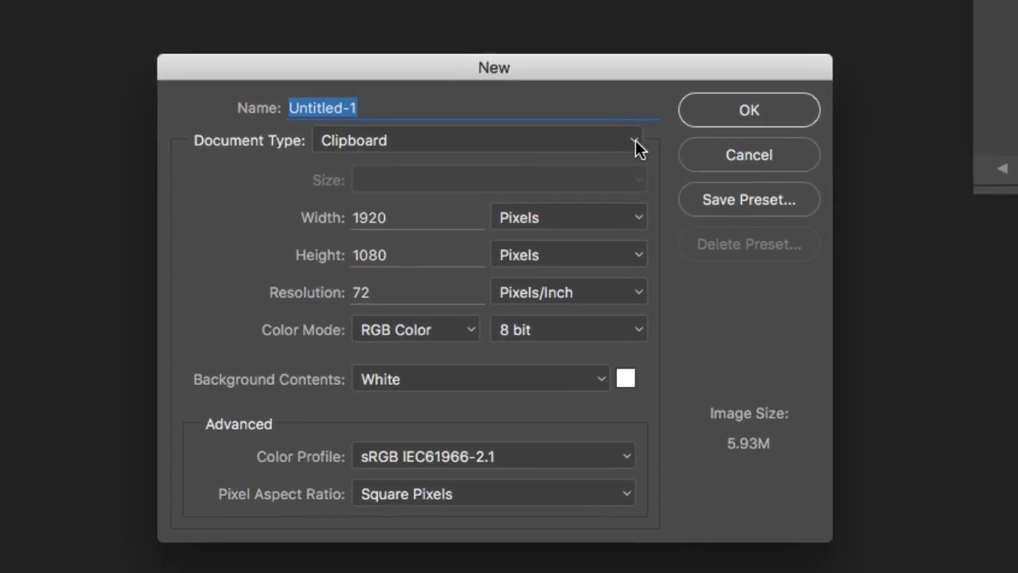
pyautogui.click(654, 238)
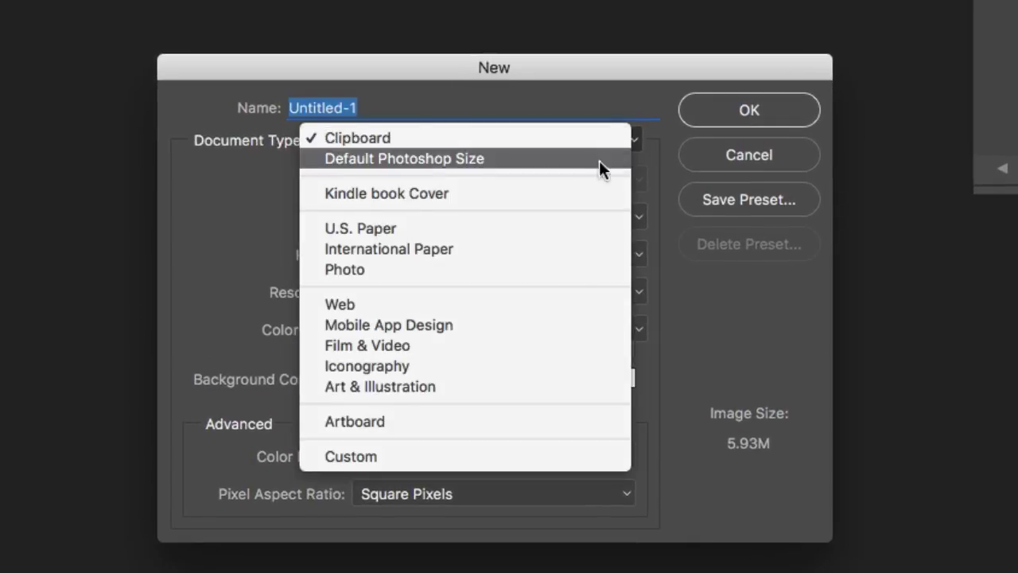
pyautogui.click(494, 458)
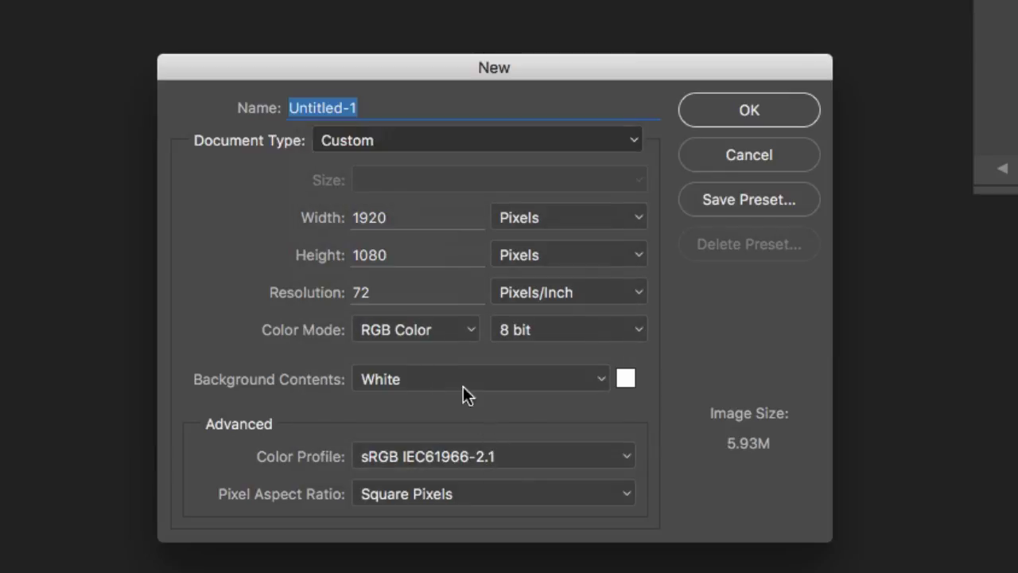
pyautogui.doubleClick(421, 216)
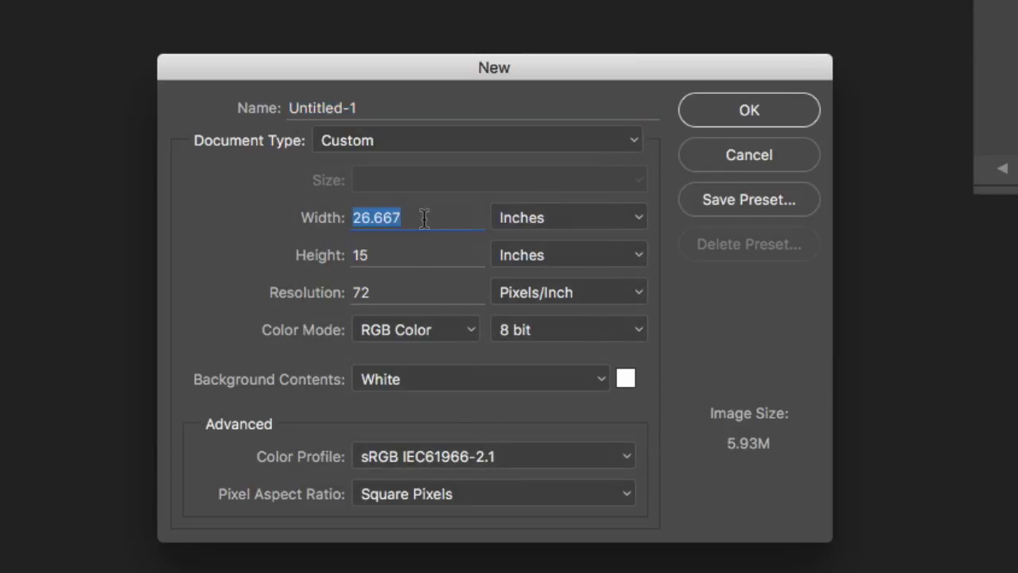
pyautogui.write('2')
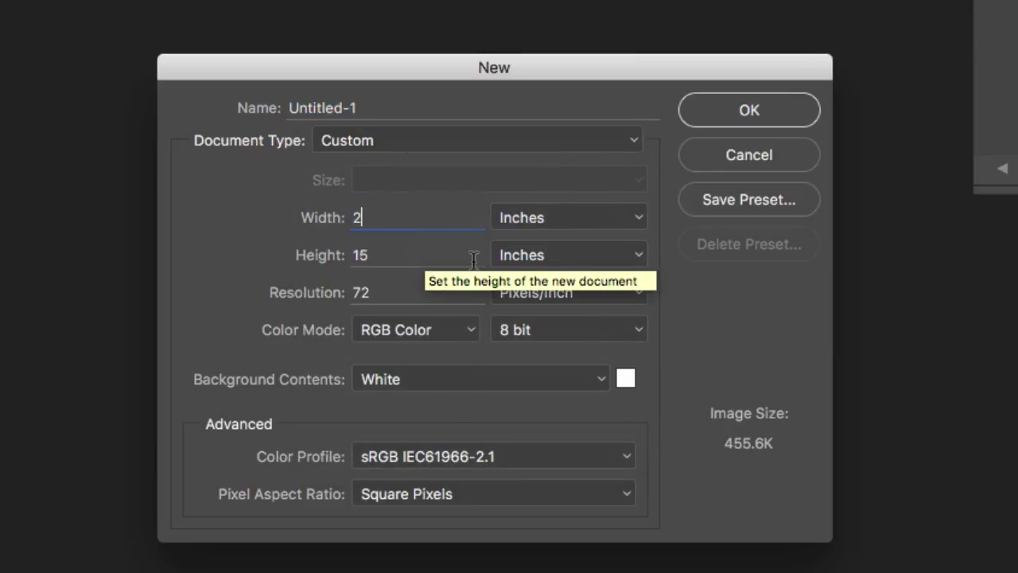
pyautogui.moveTo(398, 257); pyautogui.dragTo(292, 249)
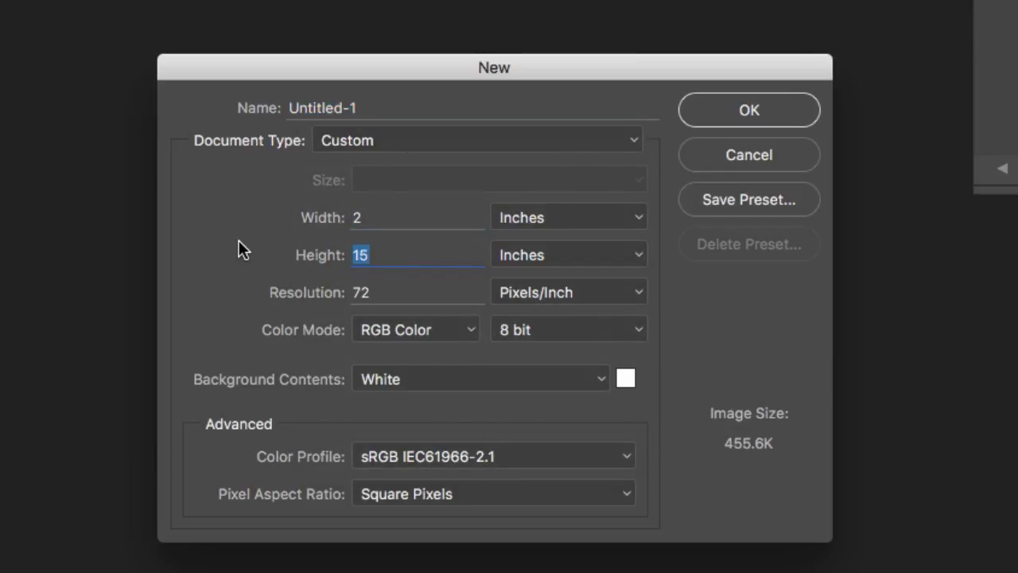
pyautogui.write('6')
pyautogui.moveTo(386, 292); pyautogui.dragTo(252, 292)
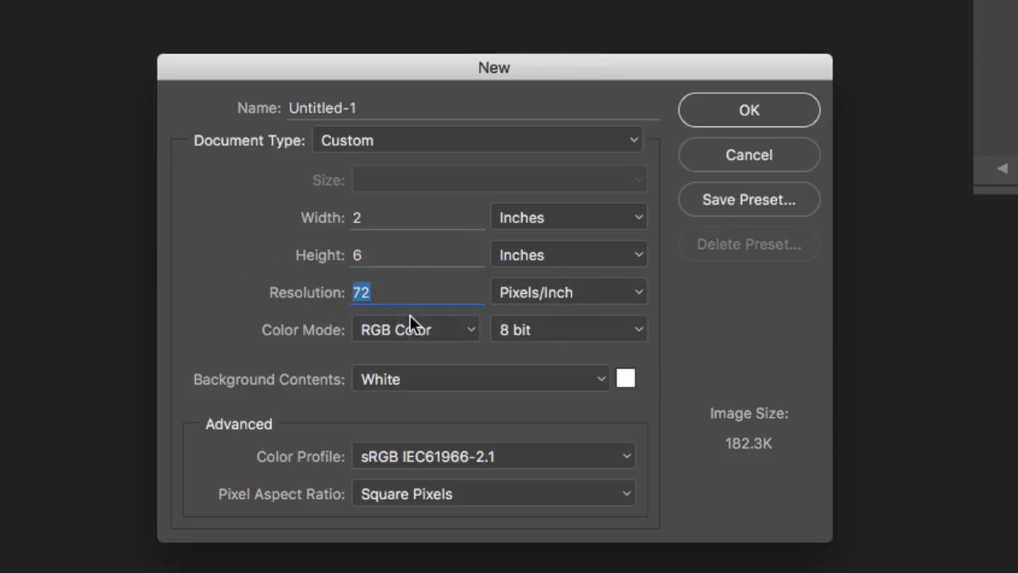
pyautogui.write('150')
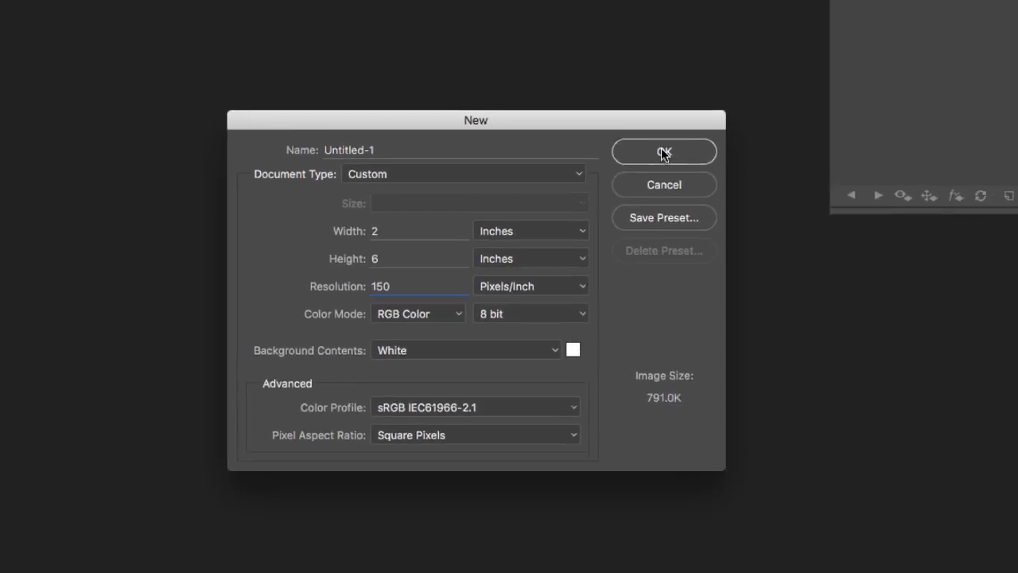
pyautogui.click(749, 110)
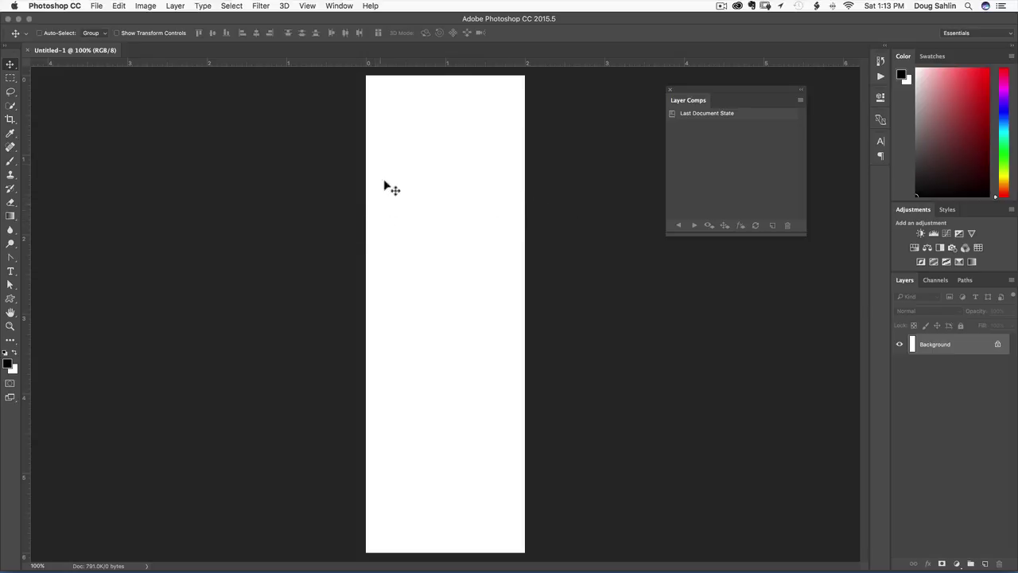
# Step: Place a top-margin guide at 0.13 in and a bottom-margin guide at 5.863 in, both horizontal
pyautogui.click(305, 6)
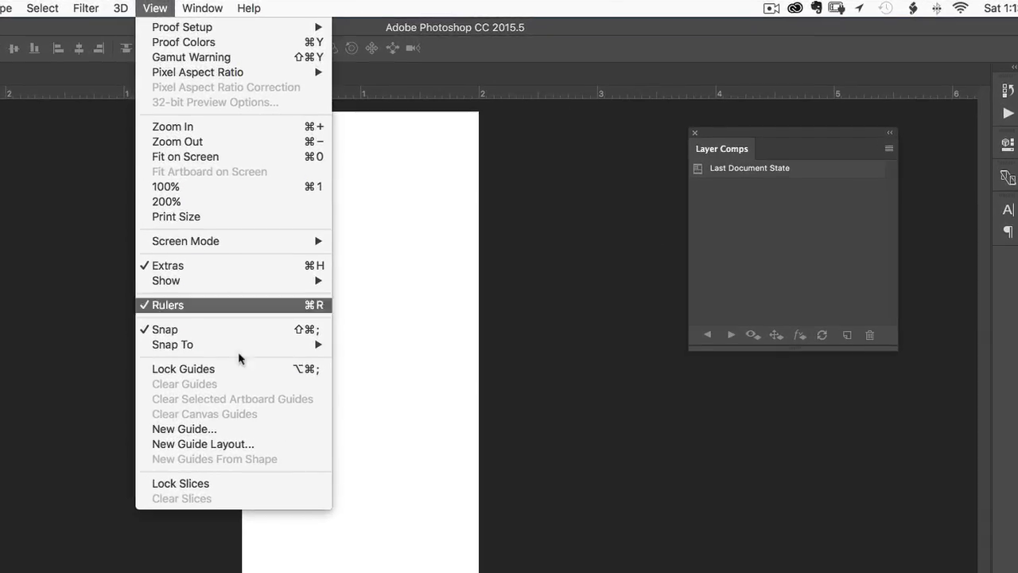
pyautogui.click(249, 435)
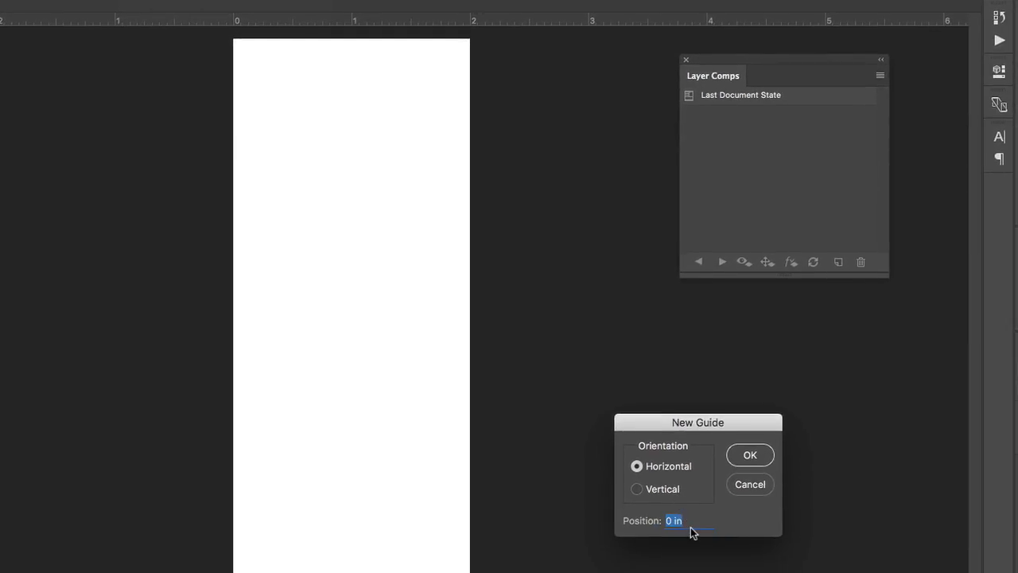
pyautogui.press('BackSpace')
pyautogui.write('.137')
pyautogui.click(739, 452)
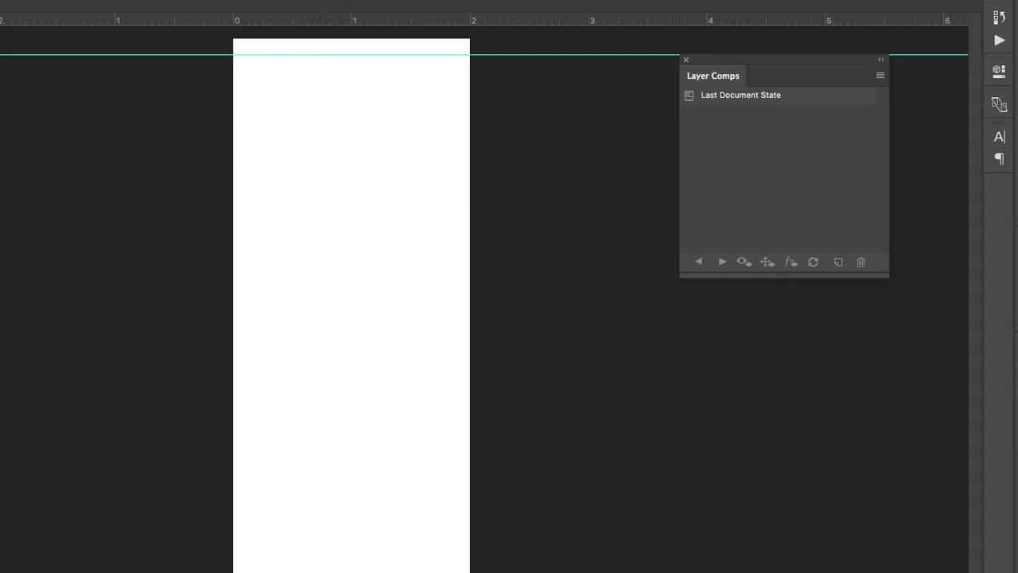
pyautogui.click(152, 0)
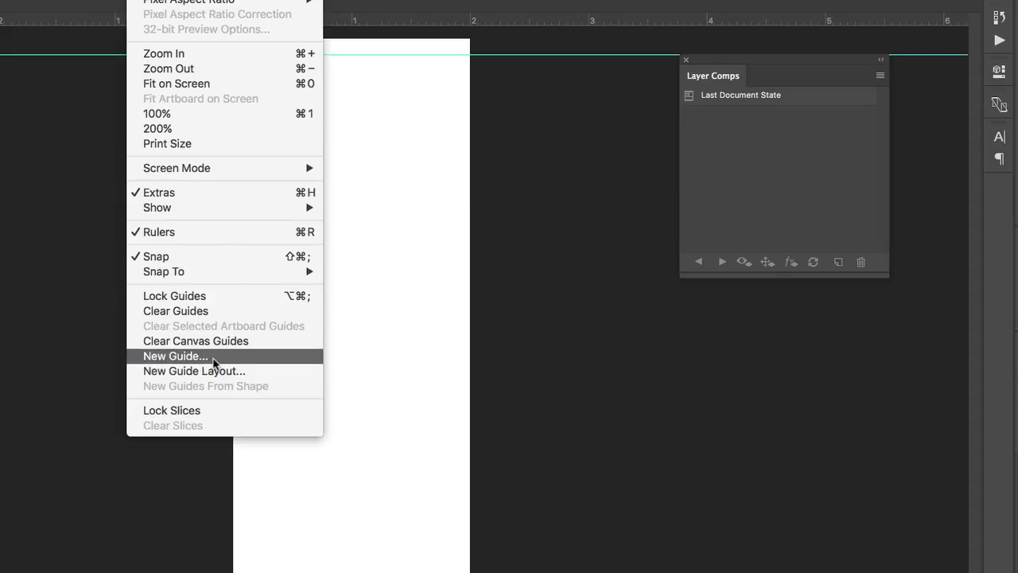
pyautogui.click(213, 363)
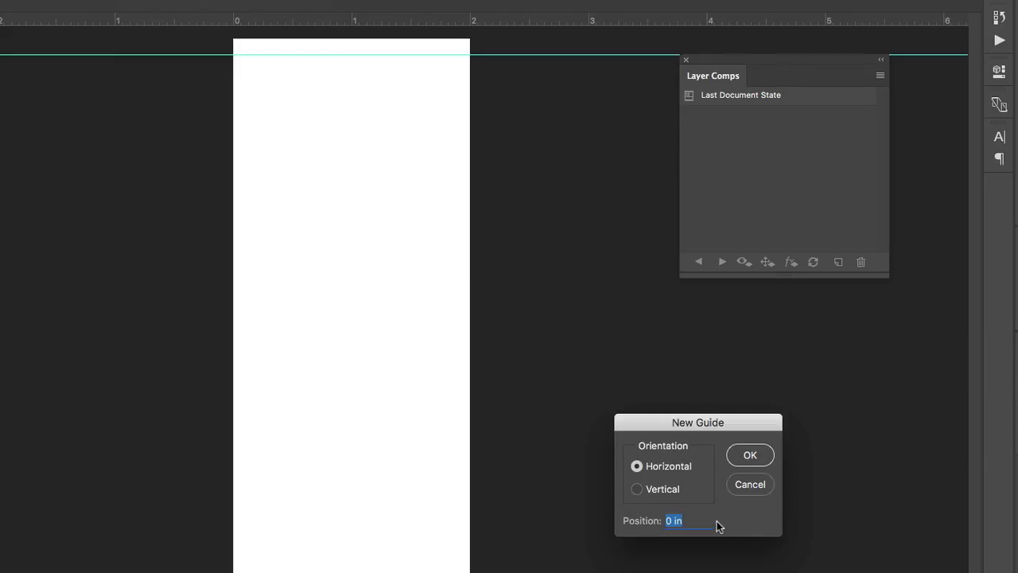
pyautogui.write('5.863')
pyautogui.click(768, 459)
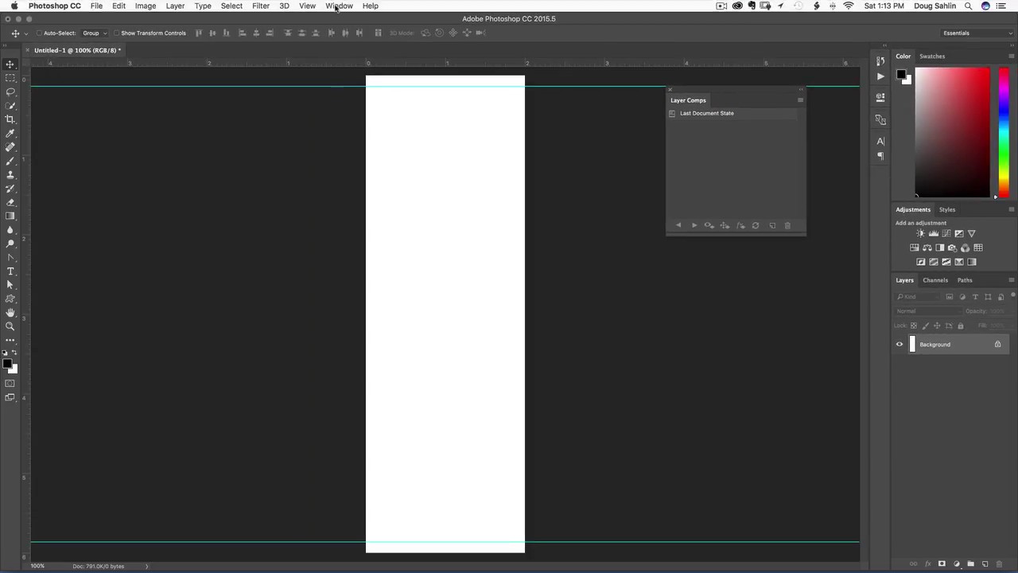
# Step: Place left and right margin guides, both vertical, at 0.13 in and 1.863 in
pyautogui.click(306, 6)
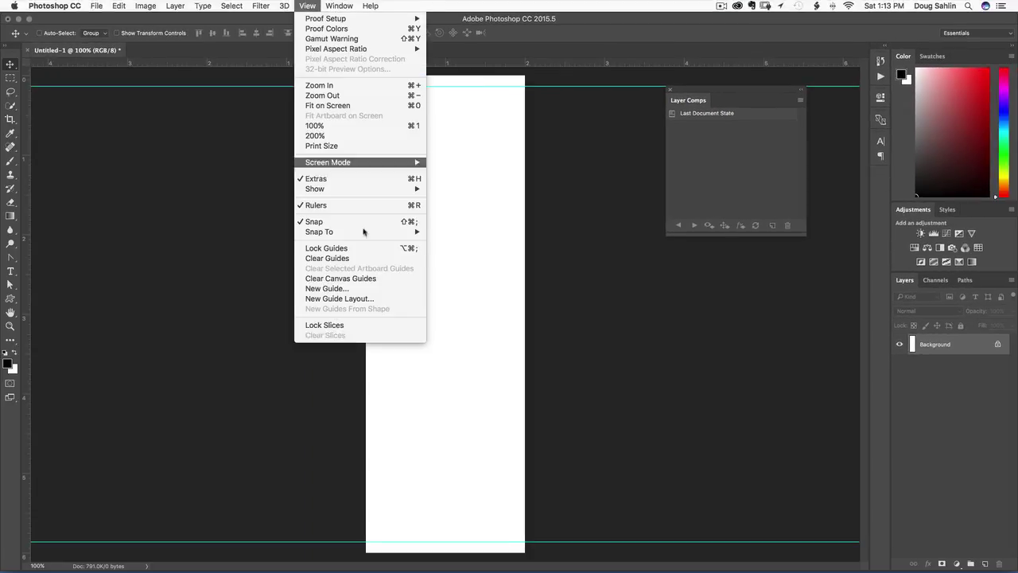
pyautogui.click(370, 291)
pyautogui.click(637, 378)
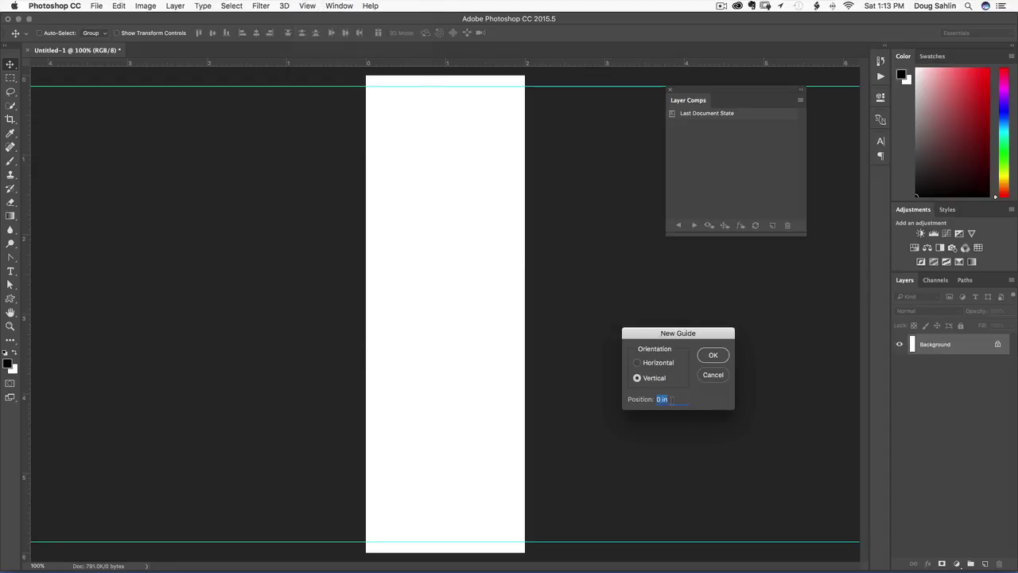
pyautogui.write('.137')
pyautogui.click(713, 354)
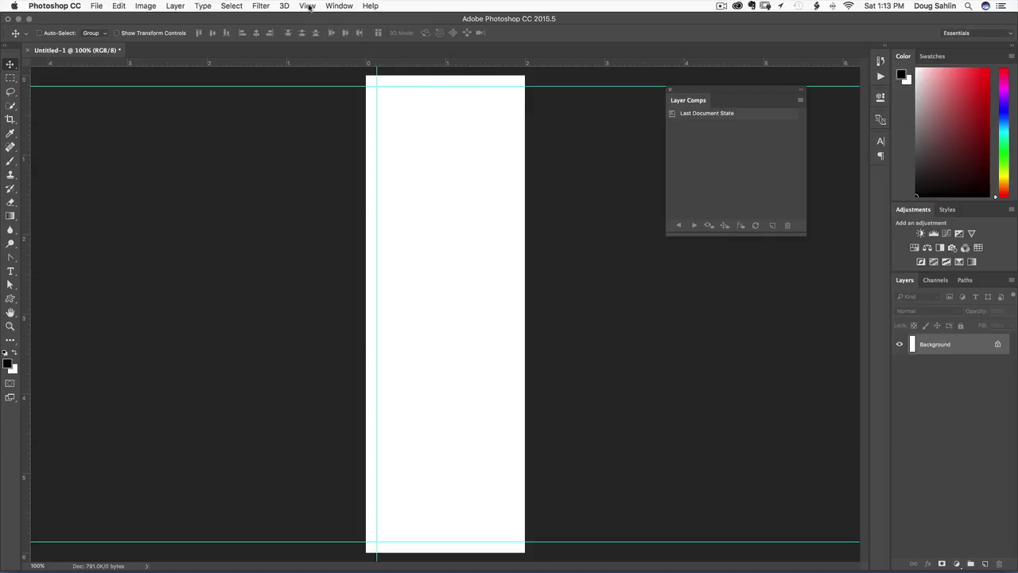
pyautogui.click(307, 5)
pyautogui.click(348, 289)
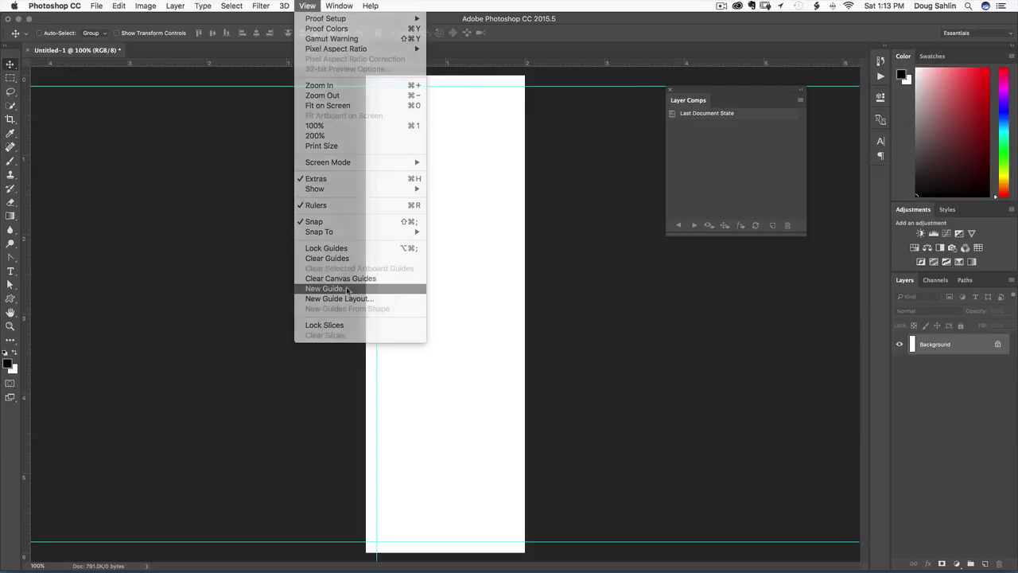
pyautogui.write('1.8')
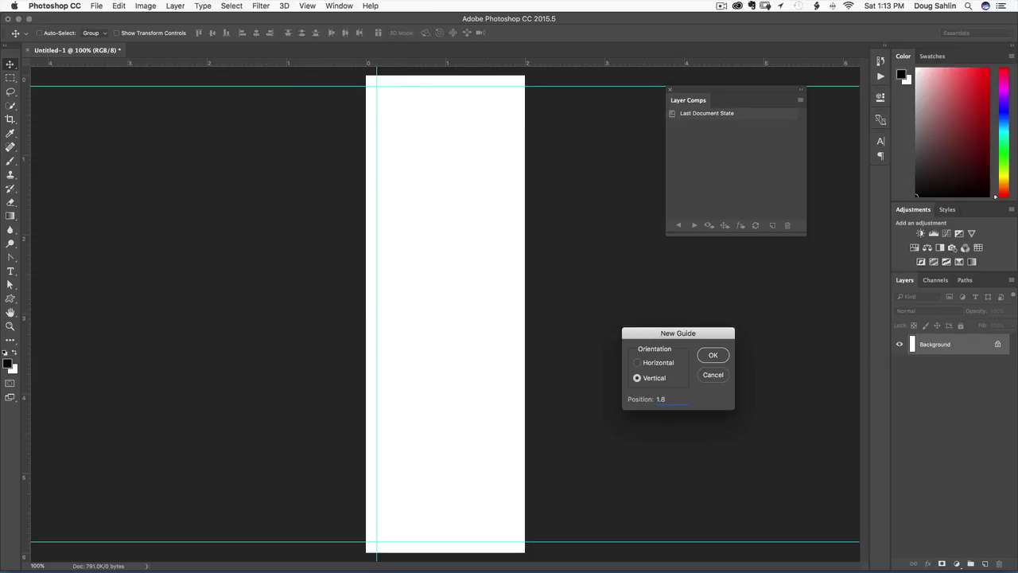
pyautogui.write('63')
pyautogui.press('Return')
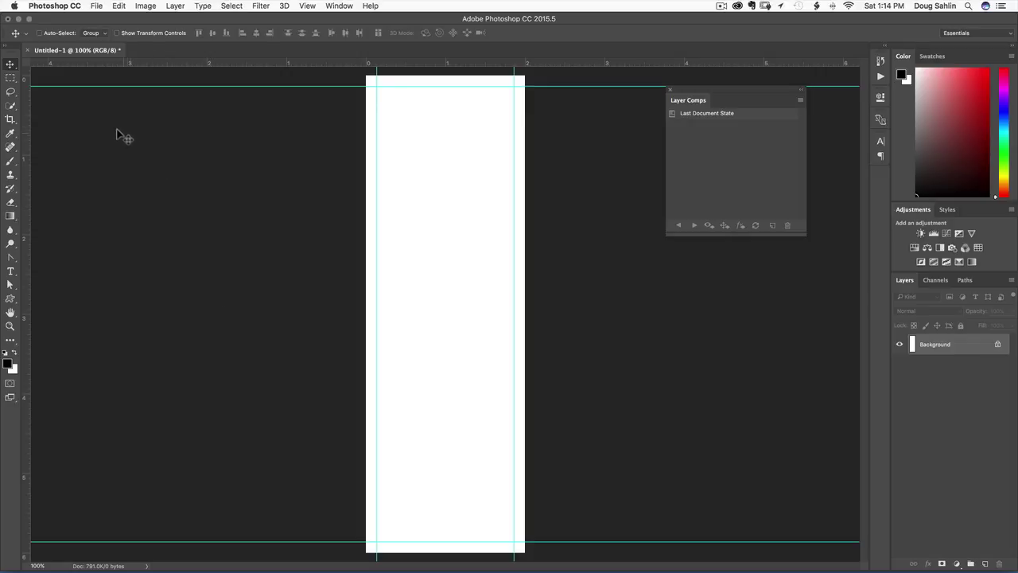
pyautogui.click(97, 6)
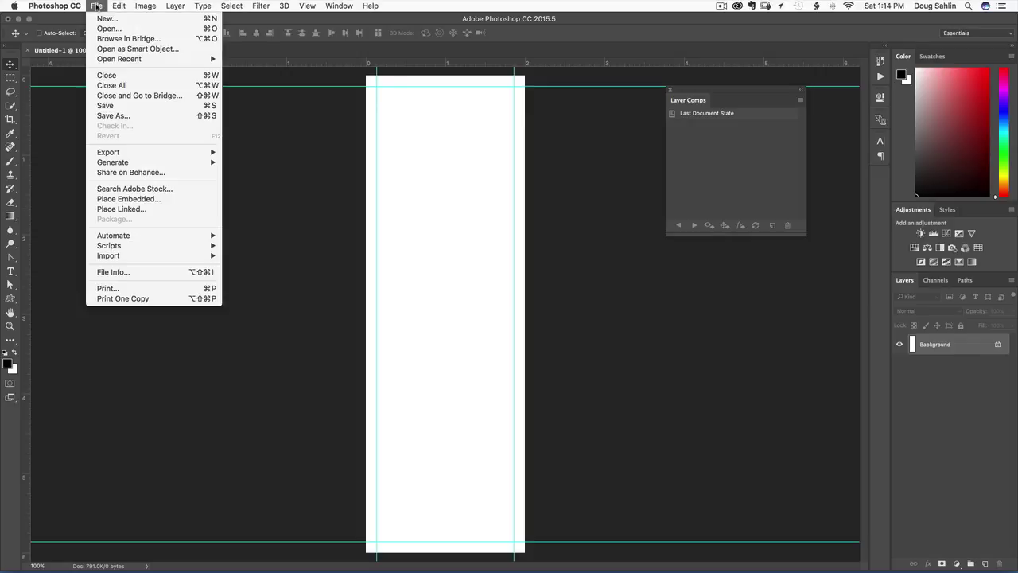
pyautogui.click(128, 116)
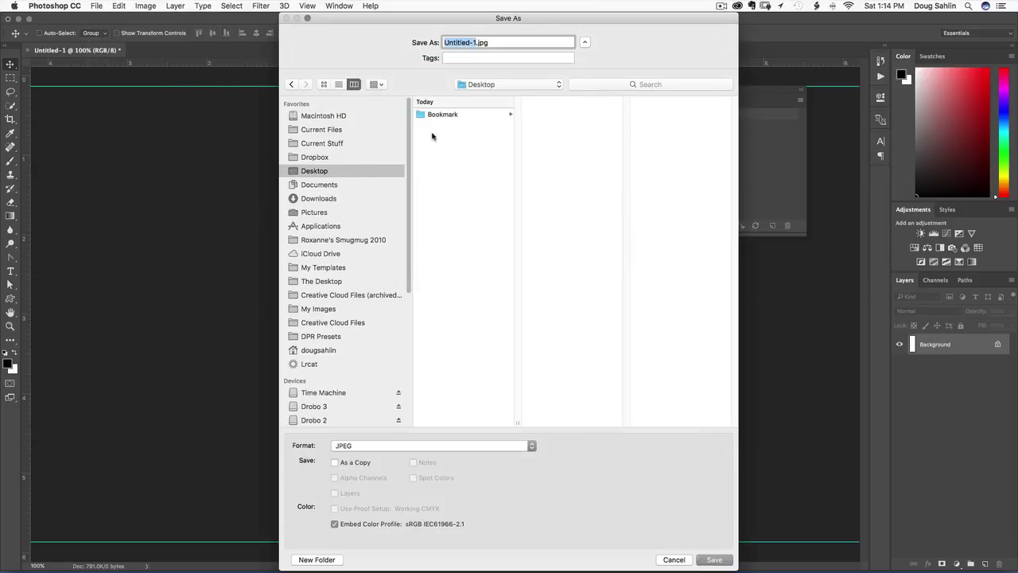
pyautogui.click(428, 115)
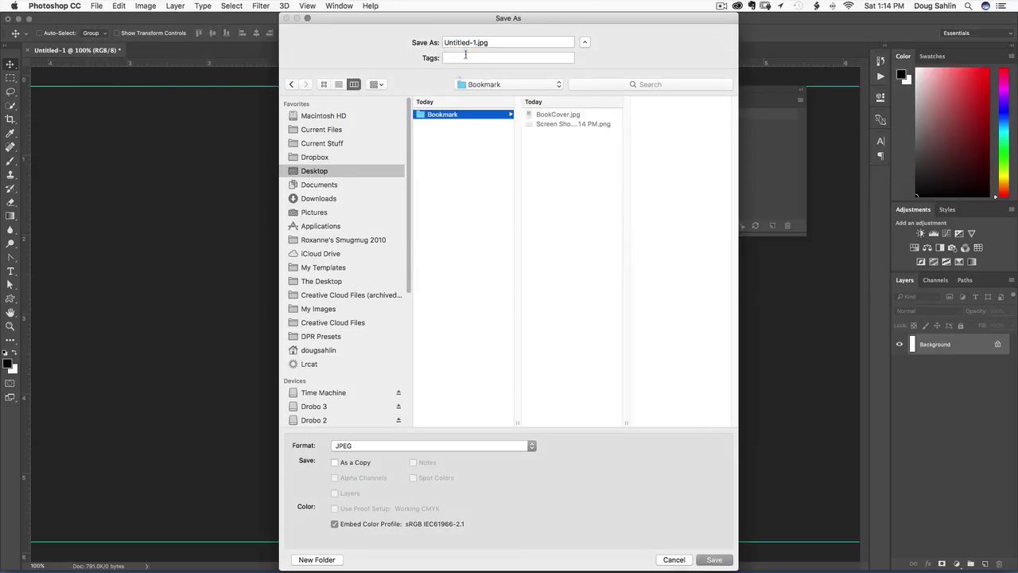
pyautogui.moveTo(475, 42); pyautogui.dragTo(446, 42)
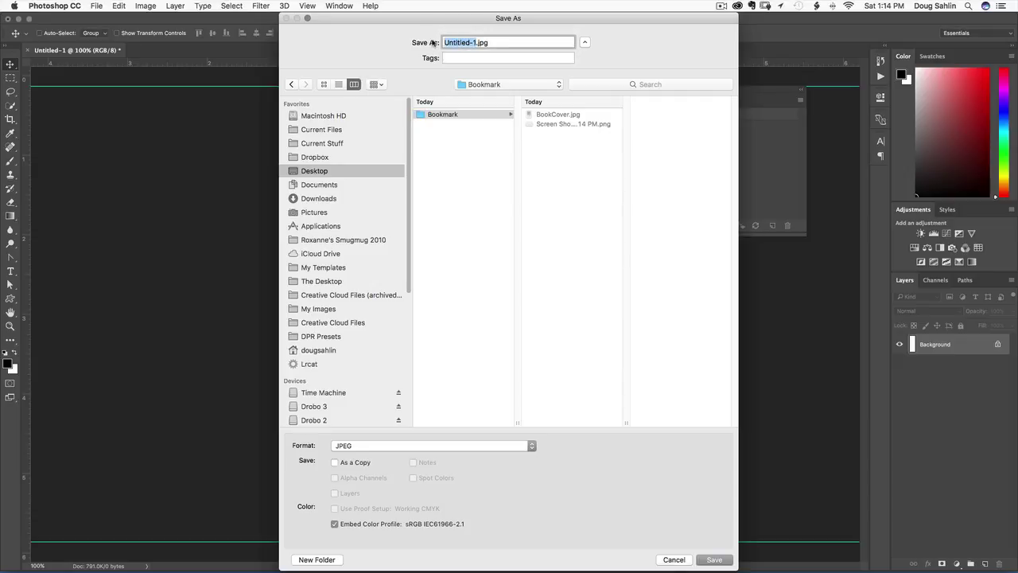
pyautogui.write('S')
pyautogui.write('e')
pyautogui.write('ascape')
pyautogui.click(714, 559)
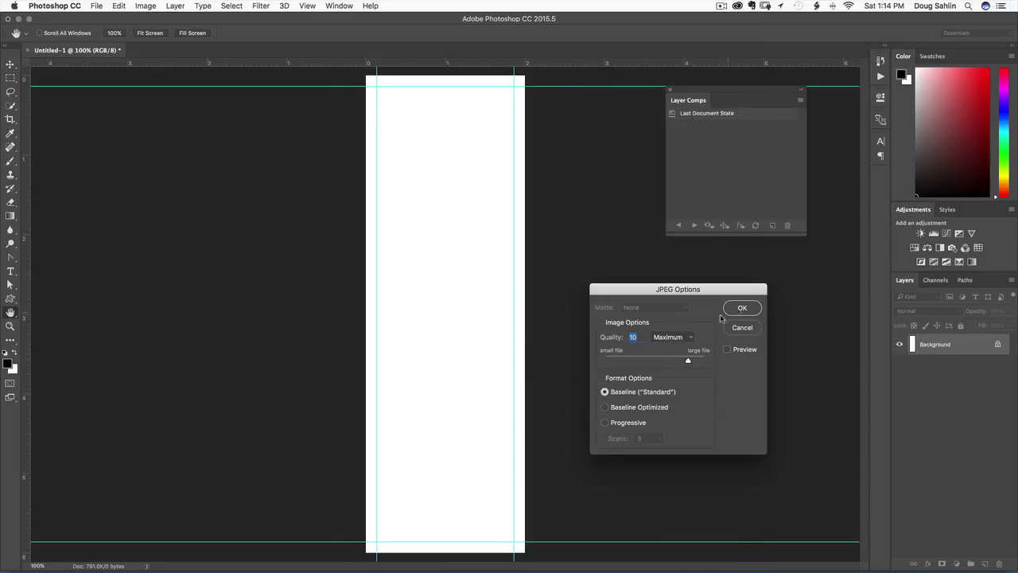
# Step: Cancel the JPEG options and save the bookmark in Photoshop (.psd) format instead
pyautogui.click(742, 328)
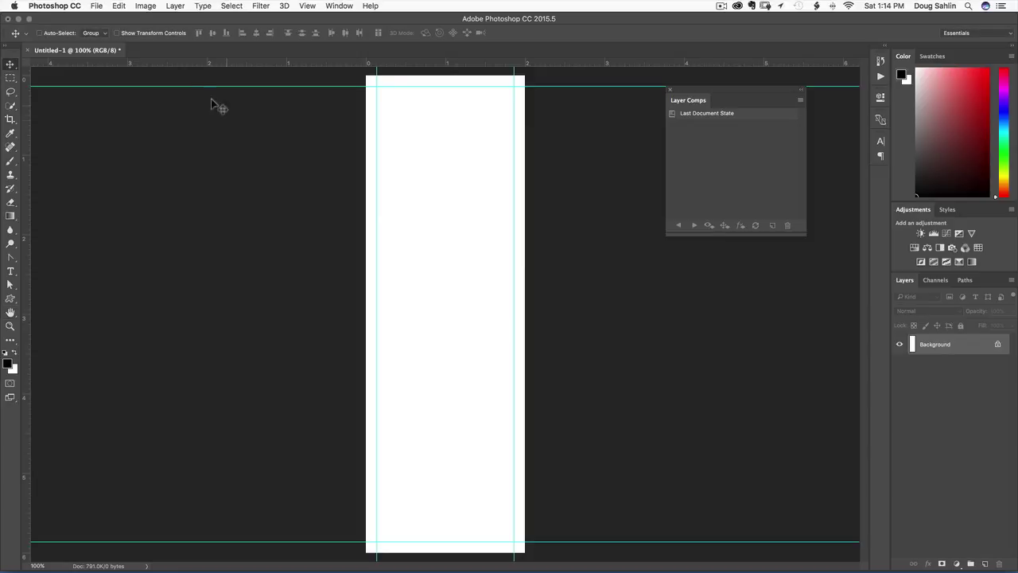
pyautogui.click(95, 6)
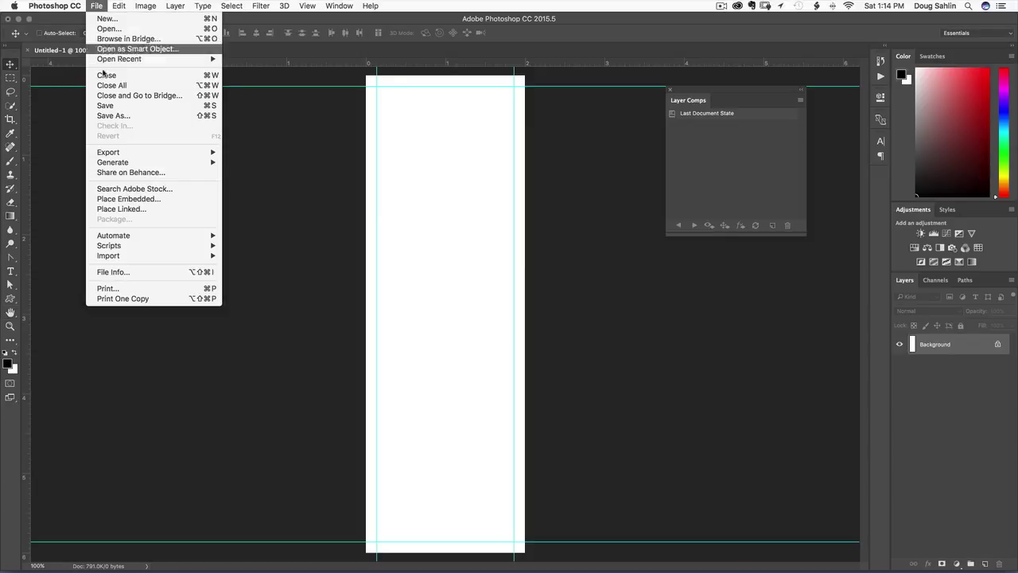
pyautogui.click(113, 115)
pyautogui.click(498, 447)
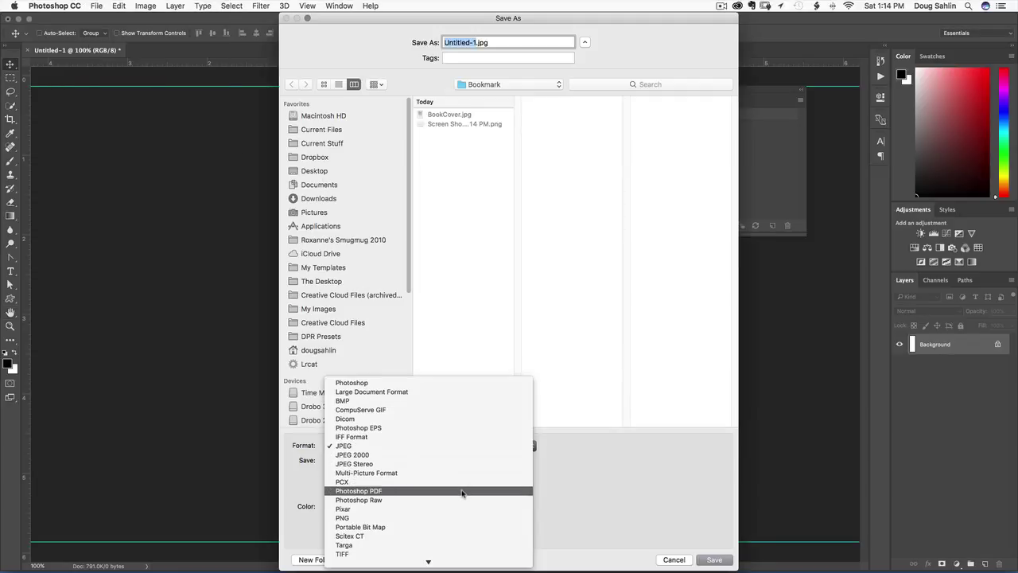
pyautogui.click(438, 386)
pyautogui.click(714, 559)
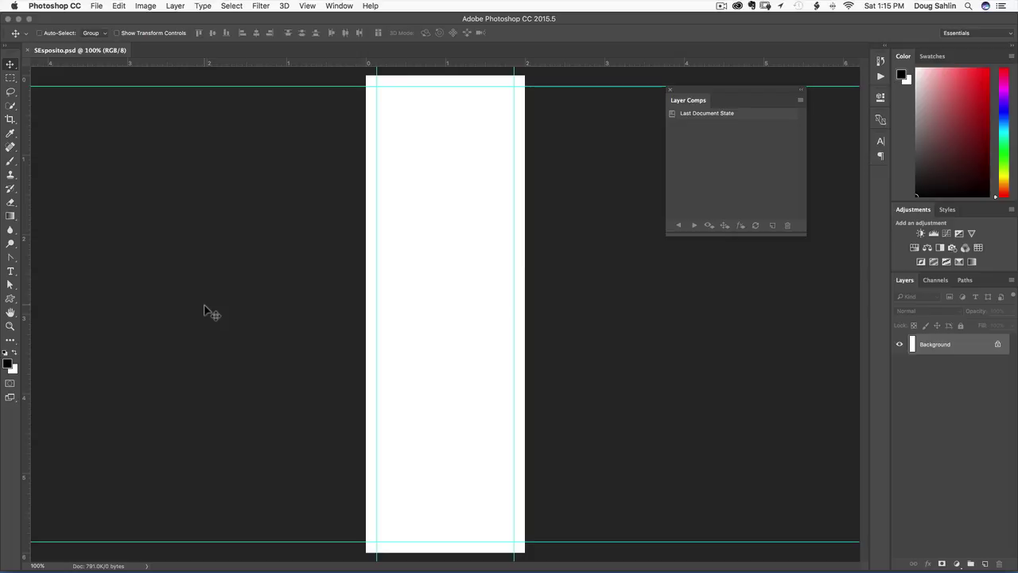
# Step: Open BookCover.jpg from the Bookmark folder in a second document tab
pyautogui.click(95, 5)
pyautogui.click(99, 28)
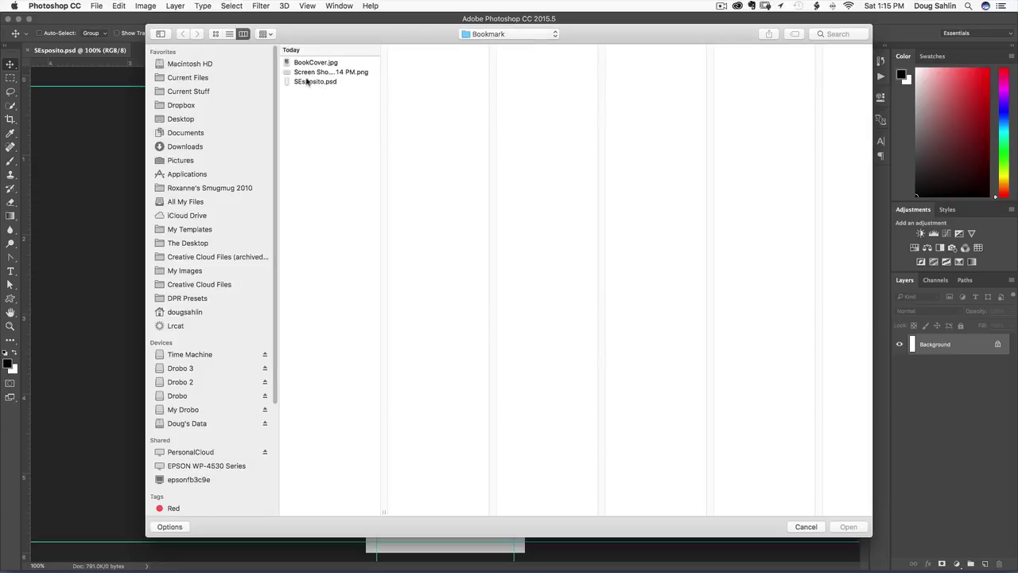
pyautogui.click(307, 81)
pyautogui.click(315, 64)
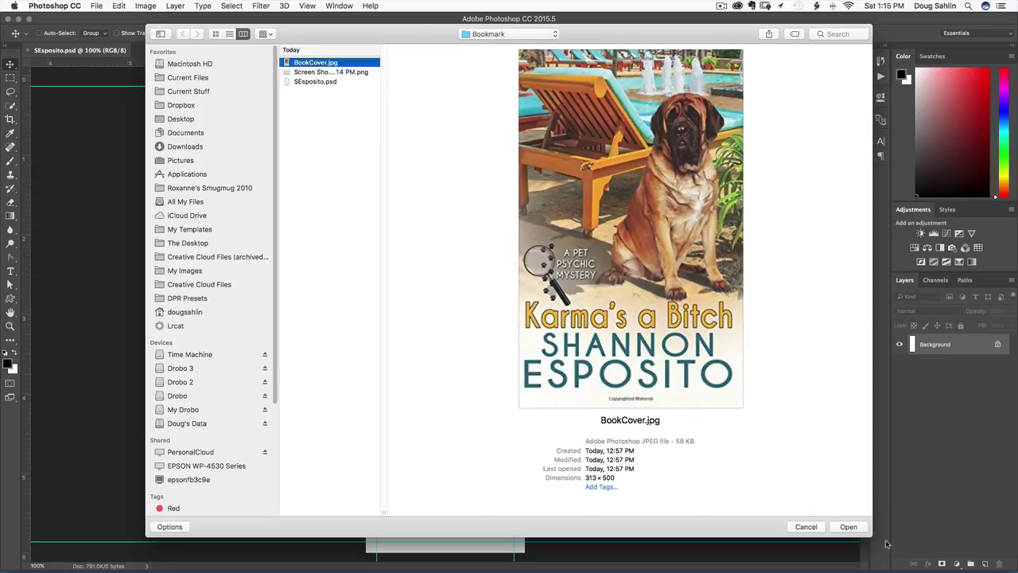
pyautogui.click(851, 527)
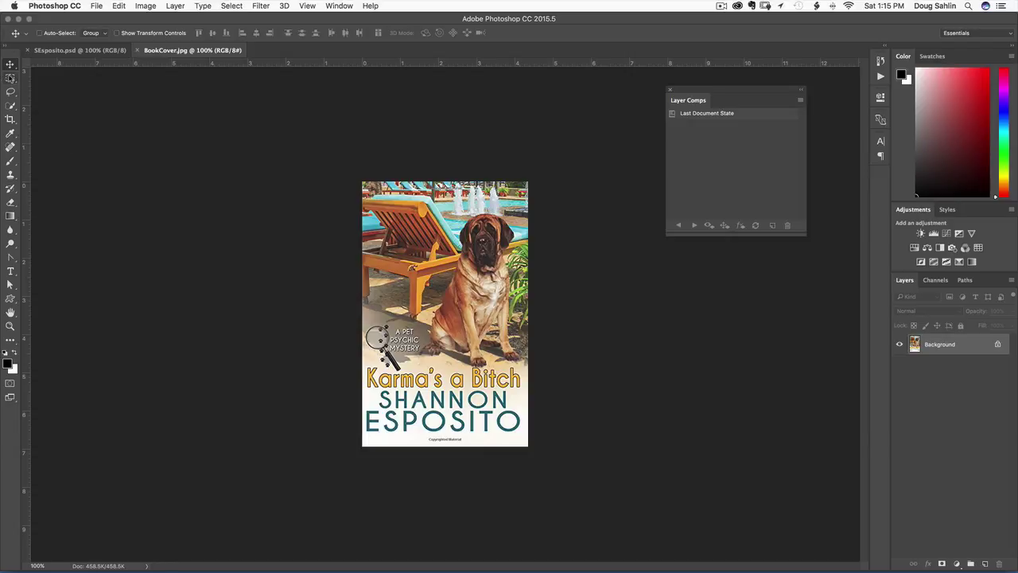
# Step: Marquee-select the Copyrighted Material label, remove it with a Content-Aware fill, then deselect
pyautogui.click(10, 77)
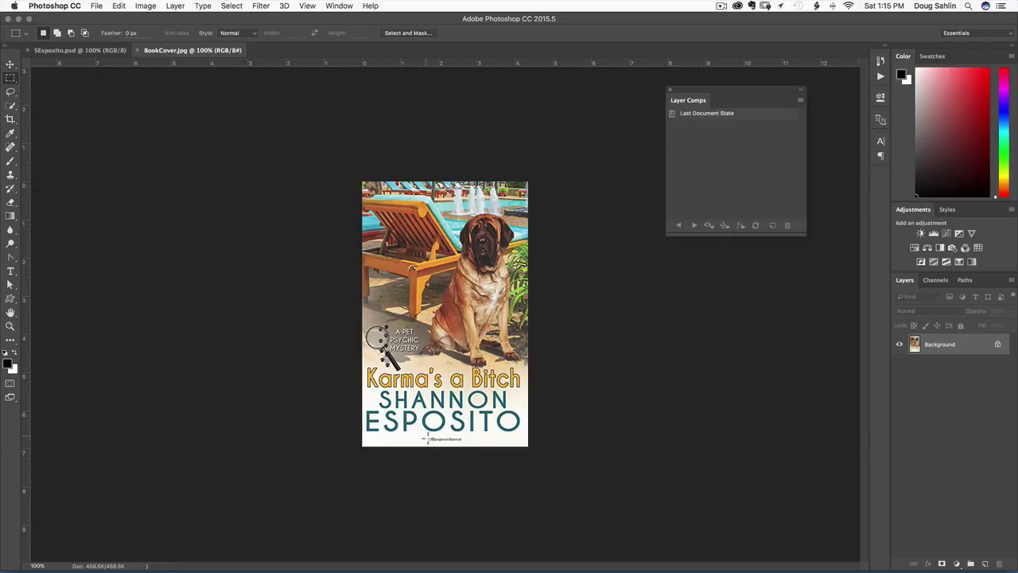
pyautogui.moveTo(427, 435); pyautogui.dragTo(446, 450)
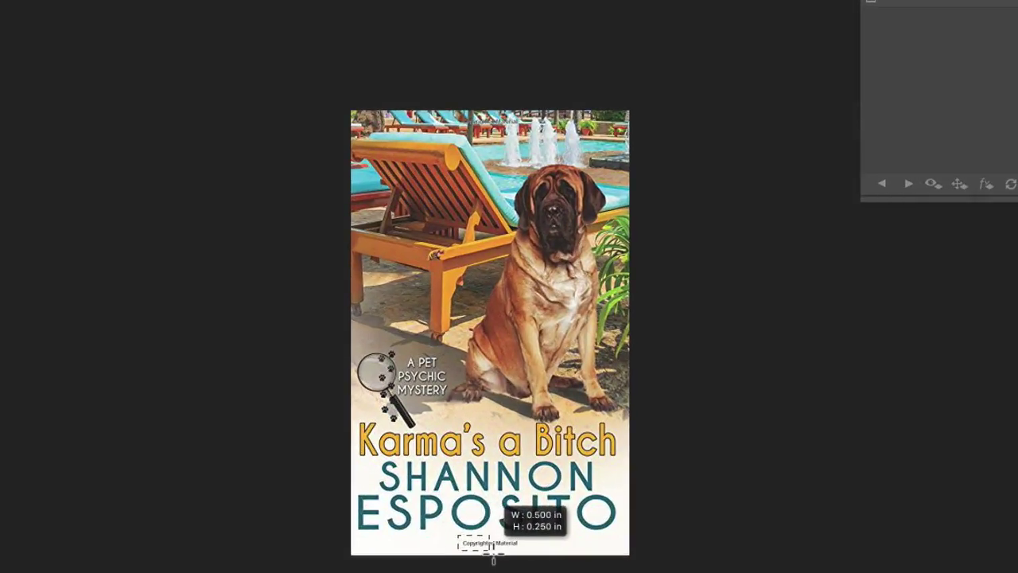
pyautogui.moveTo(493, 559); pyautogui.dragTo(527, 557)
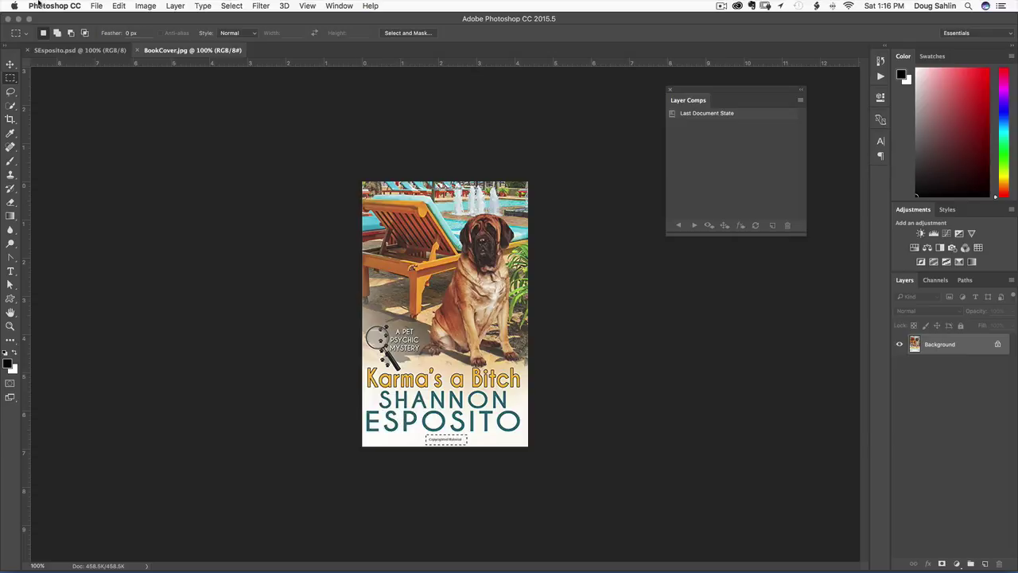
pyautogui.click(121, 7)
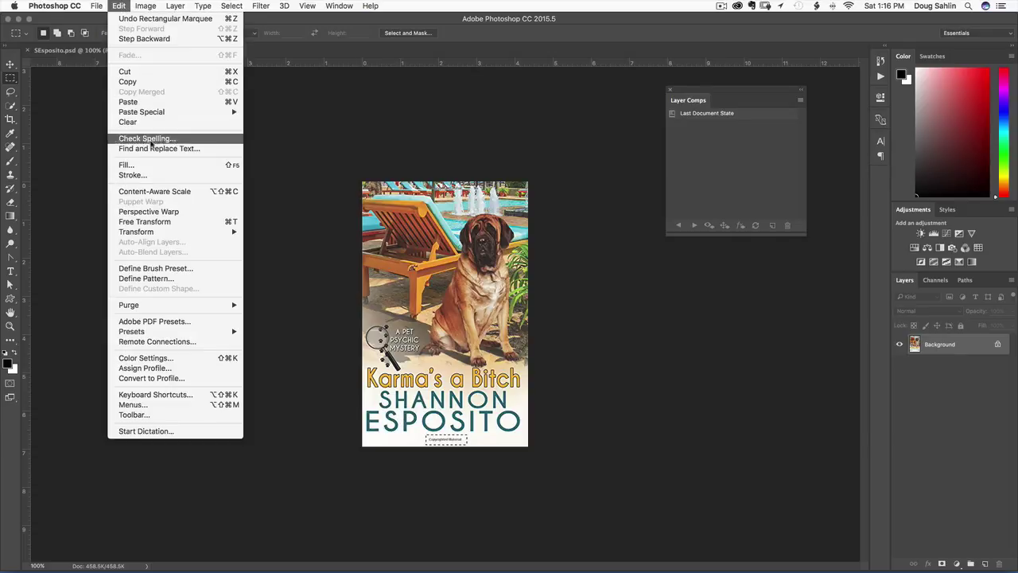
pyautogui.click(150, 165)
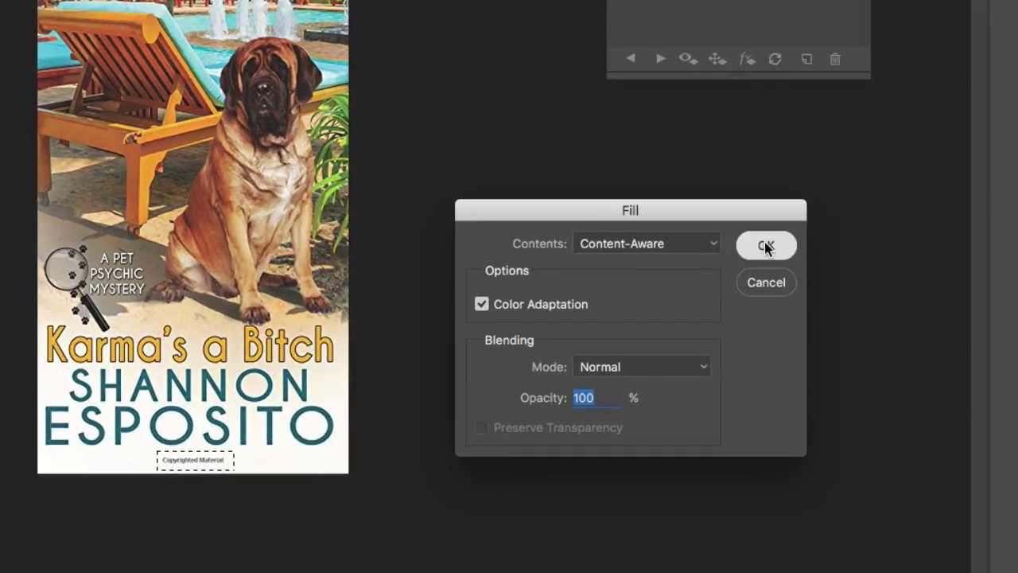
pyautogui.click(765, 246)
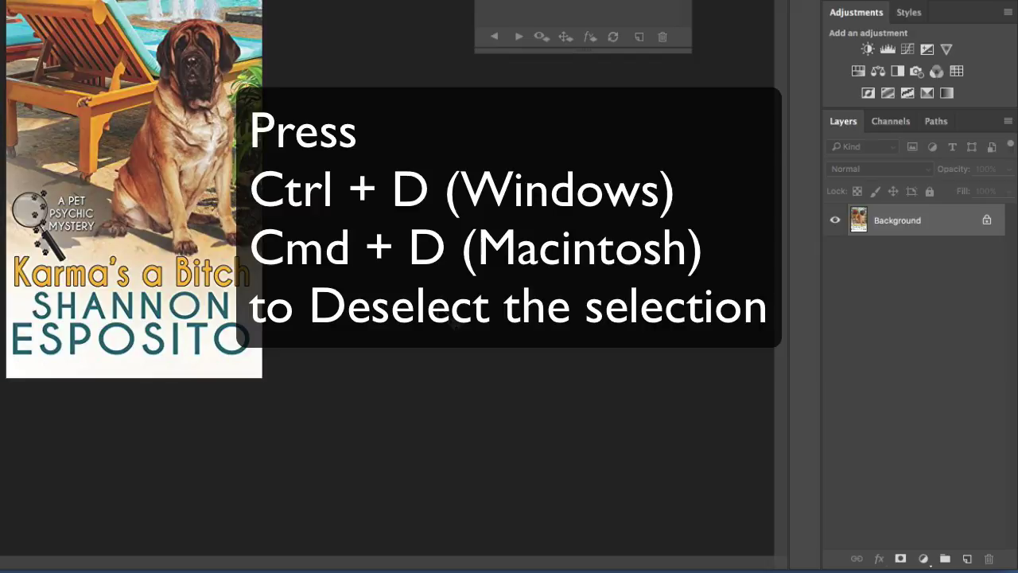
pyautogui.hotkey('ctrl', 'd')
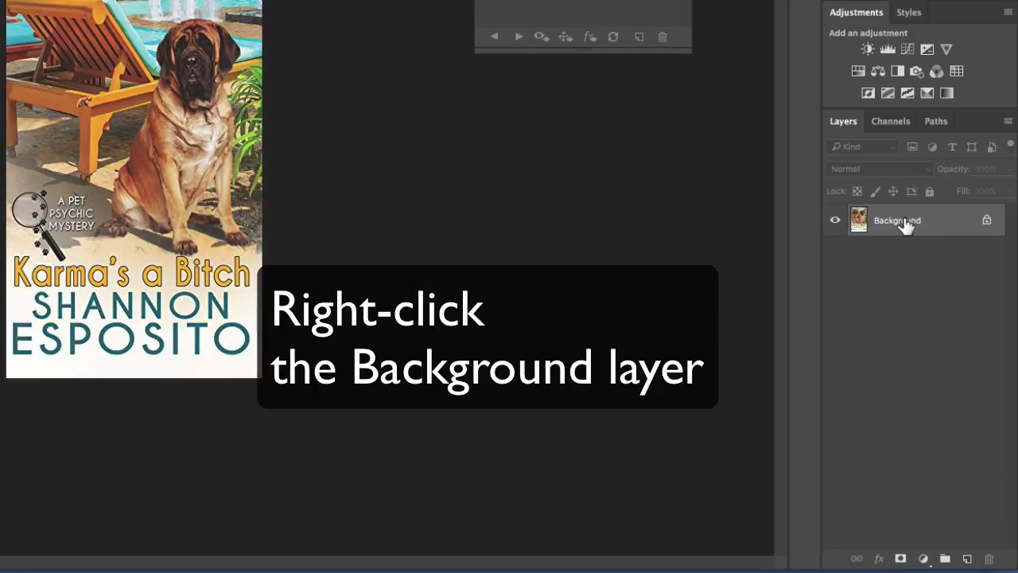
# Step: Duplicate the cover's Background layer into SEsposito.psd, then close BookCover.jpg without saving
pyautogui.rightClick(904, 223)
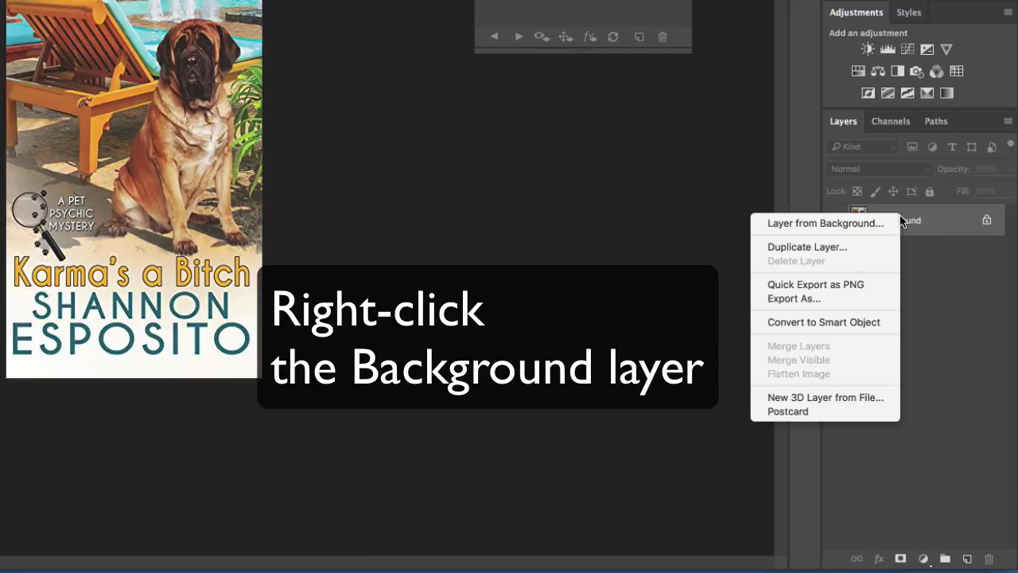
pyautogui.click(823, 247)
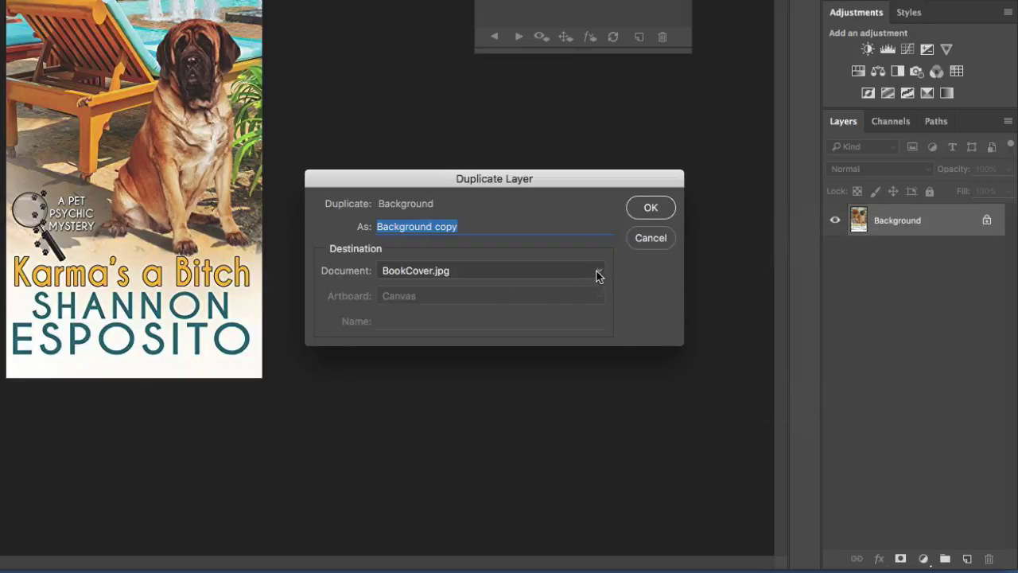
pyautogui.click(601, 271)
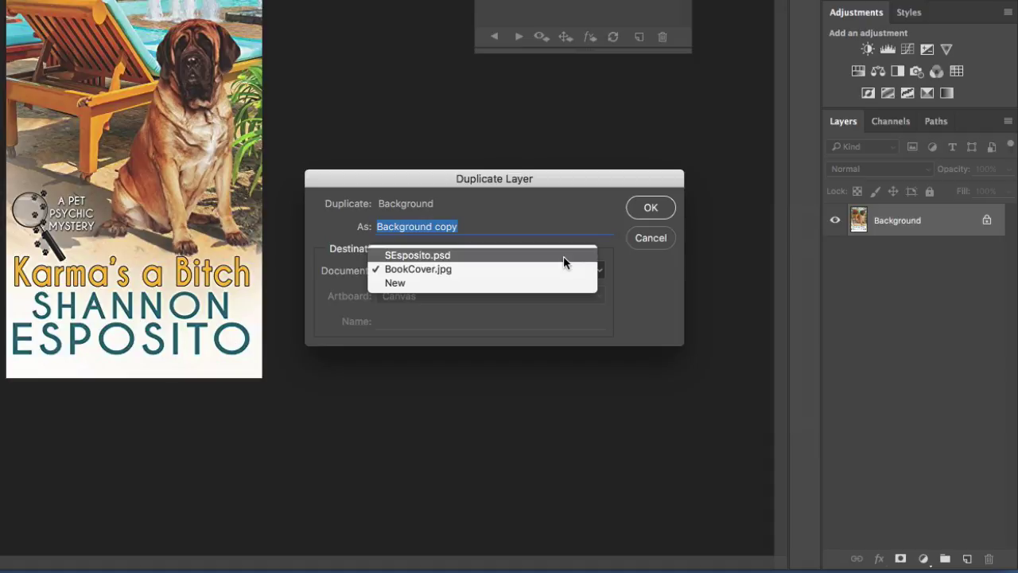
pyautogui.click(563, 256)
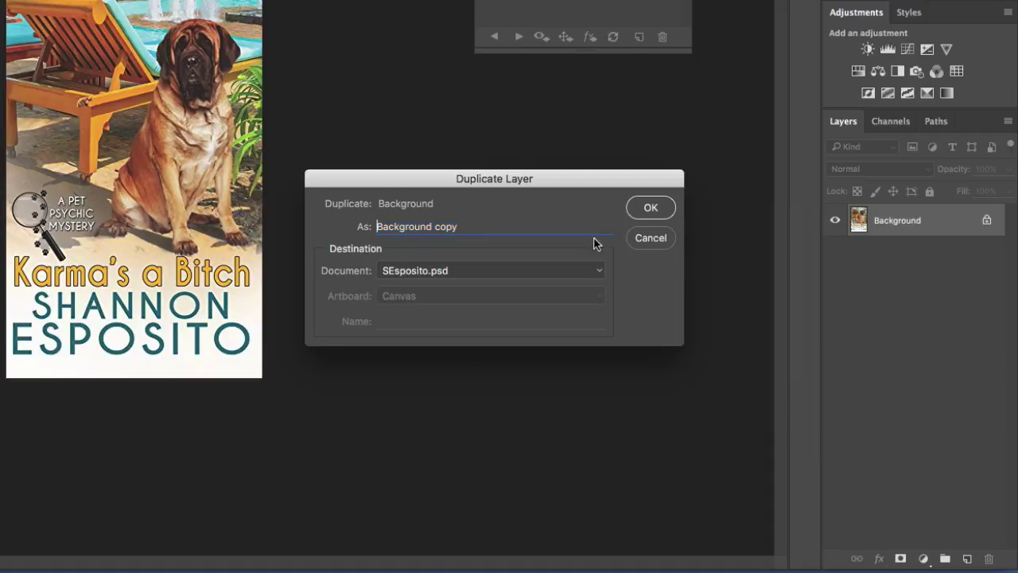
pyautogui.click(654, 208)
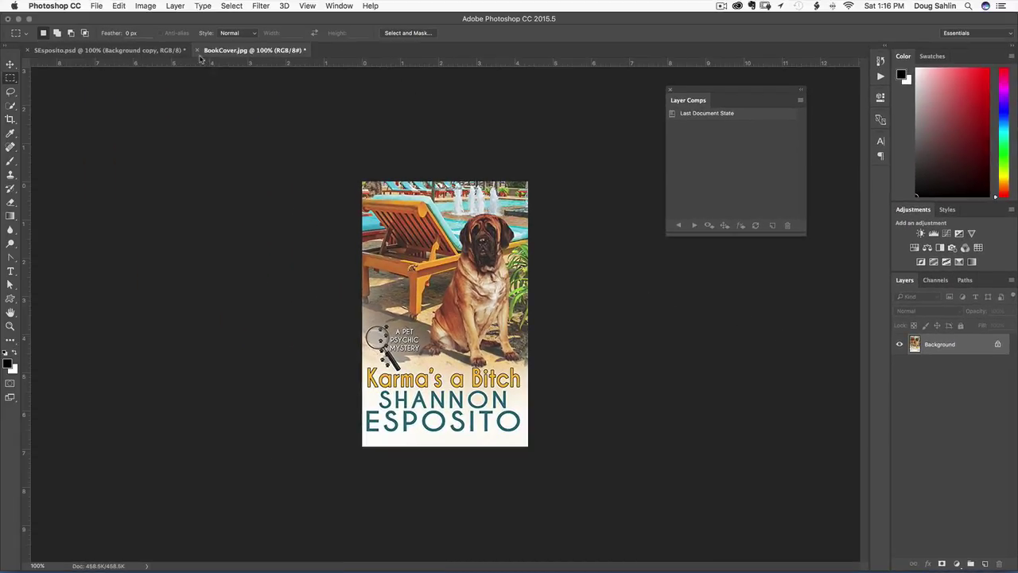
pyautogui.click(197, 50)
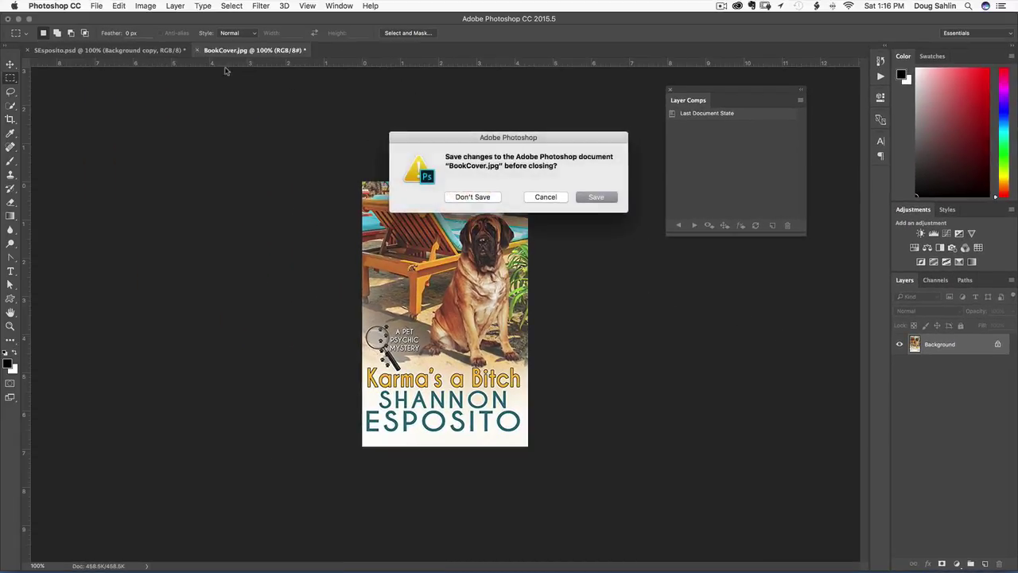
pyautogui.click(472, 197)
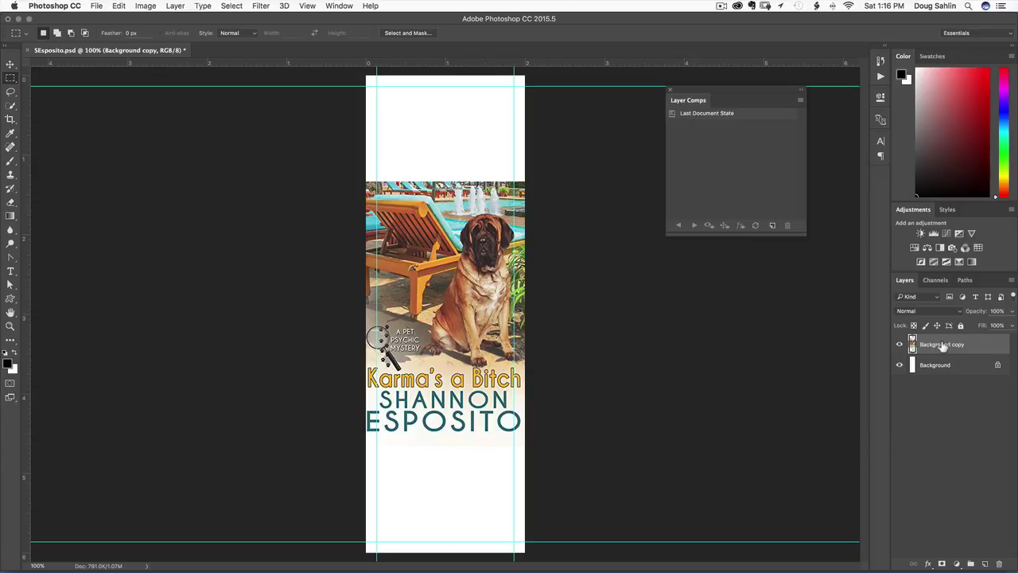
# Step: Convert the Background copy layer to a smart object and rename it 'Book Cover'
pyautogui.rightClick(942, 350)
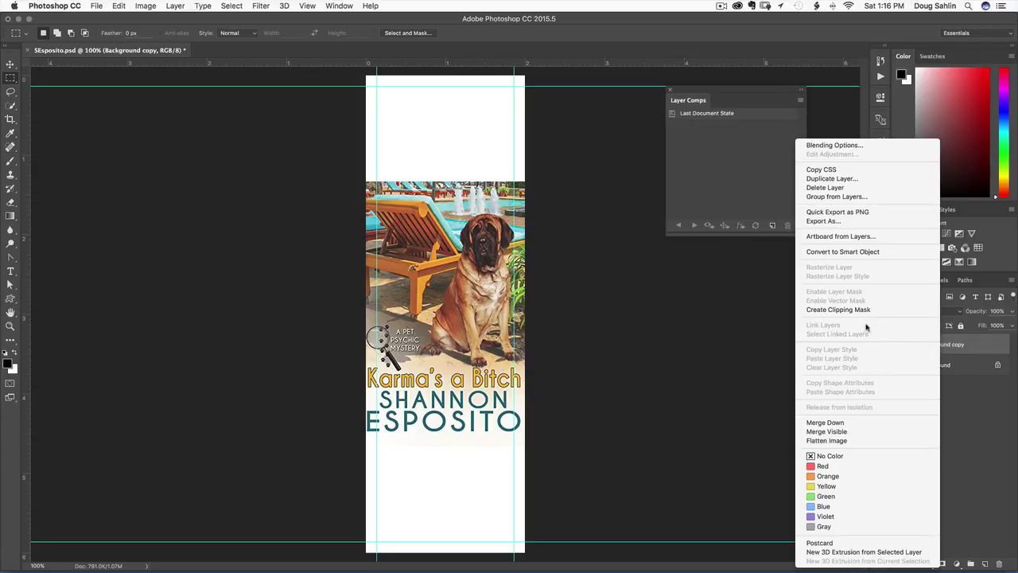
pyautogui.click(851, 253)
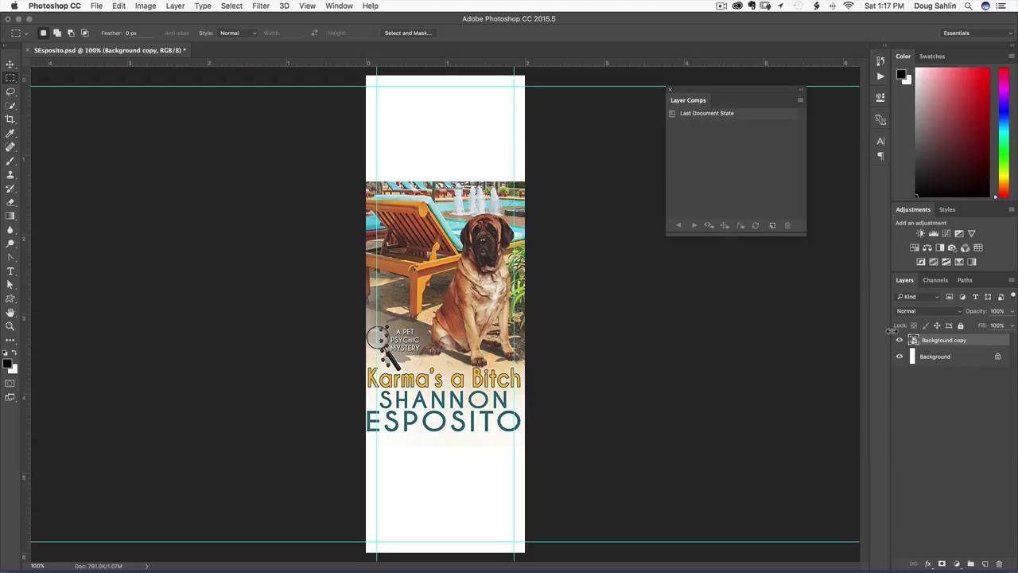
pyautogui.doubleClick(931, 341)
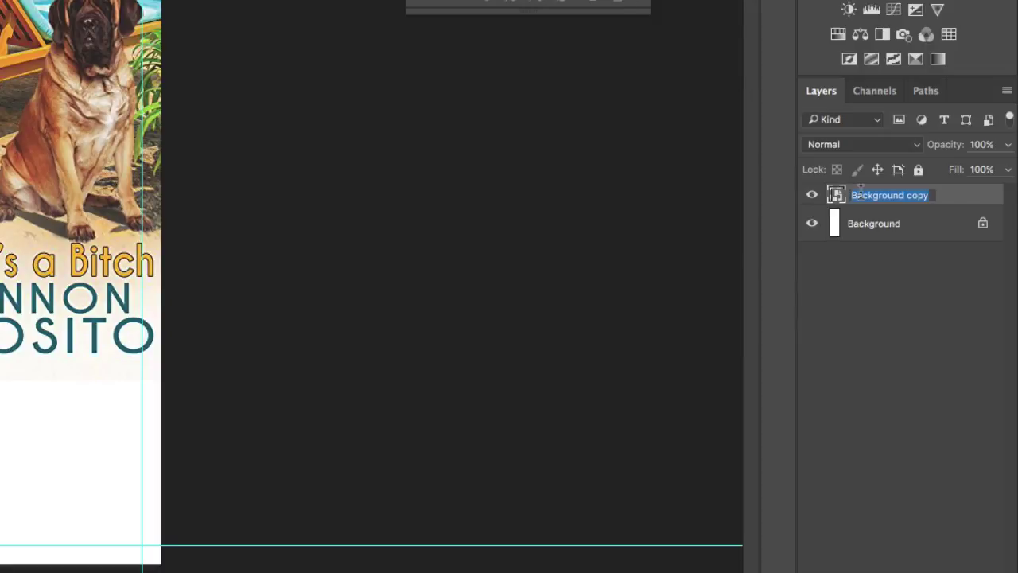
pyautogui.write('B')
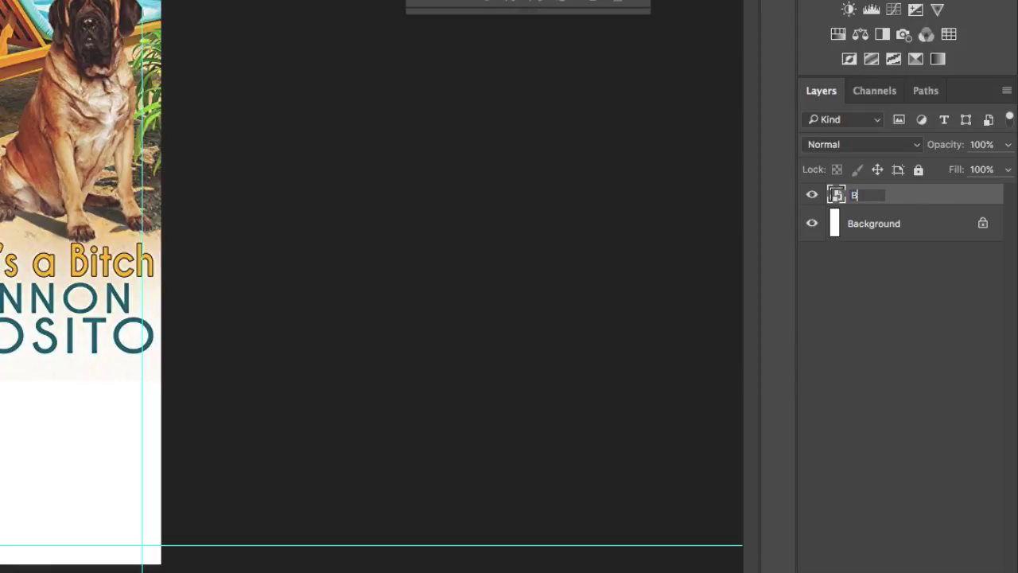
pyautogui.write('ook Cover')
pyautogui.press('Return')
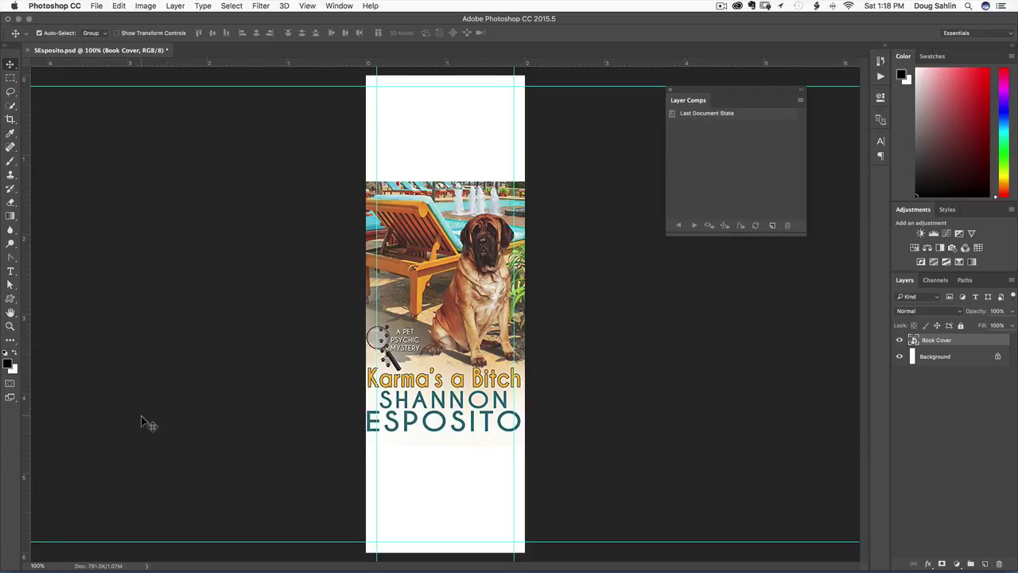
# Step: Scale the Book Cover down with Free Transform so it fits between the side guides
pyautogui.press('super+t')
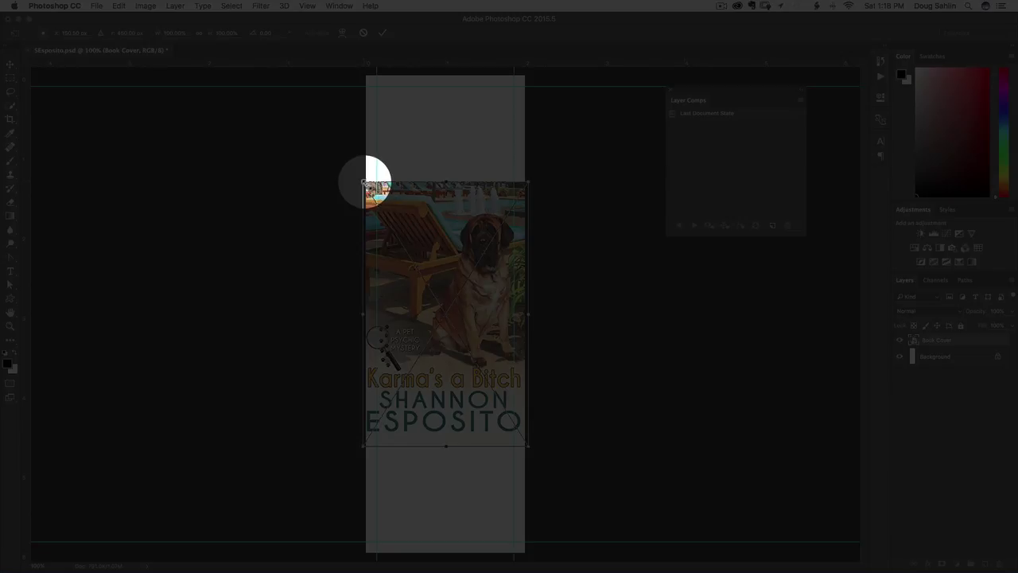
pyautogui.moveTo(364, 183); pyautogui.dragTo(377, 203)
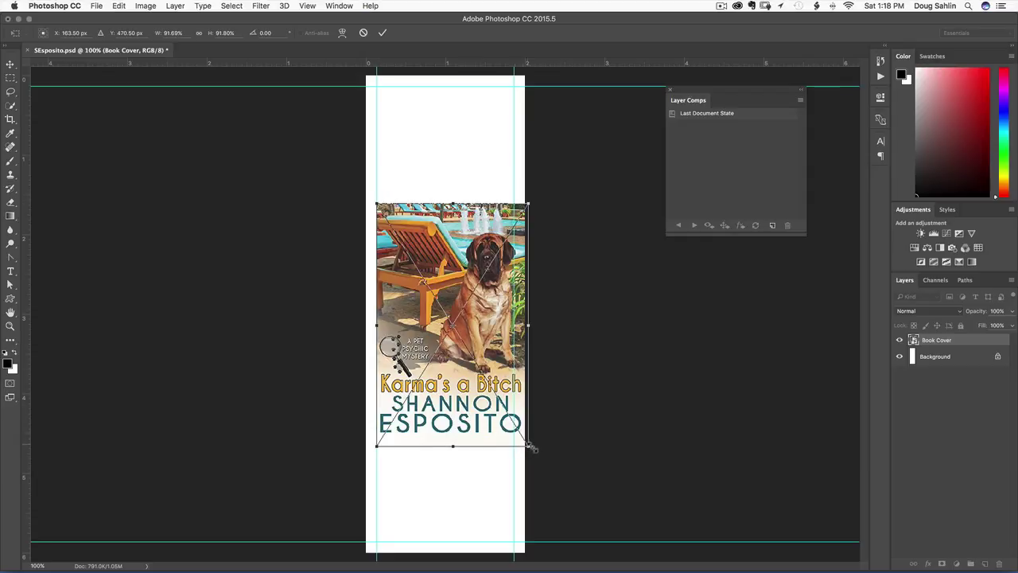
pyautogui.moveTo(532, 449); pyautogui.dragTo(511, 429)
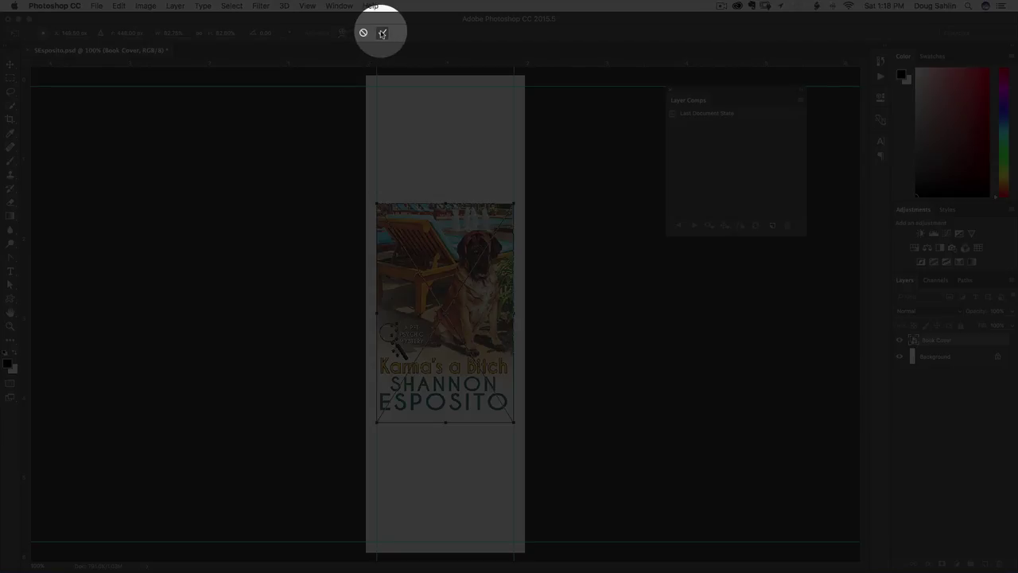
pyautogui.click(381, 33)
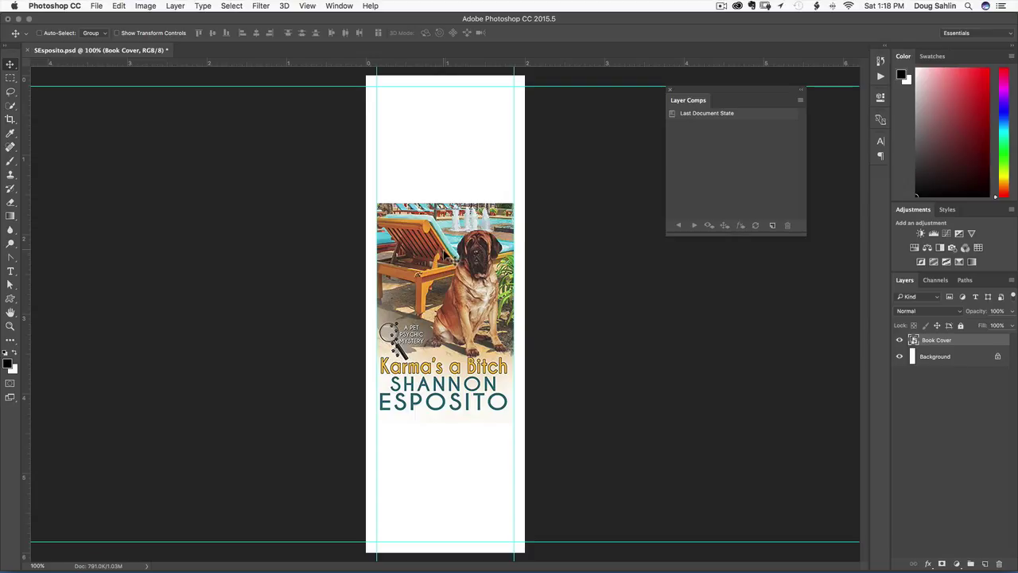
# Step: Drag the cover downward, then back up to settle it mid-page
pyautogui.moveTo(452, 255); pyautogui.dragTo(454, 264)
pyautogui.moveTo(453, 229); pyautogui.dragTo(445, 276)
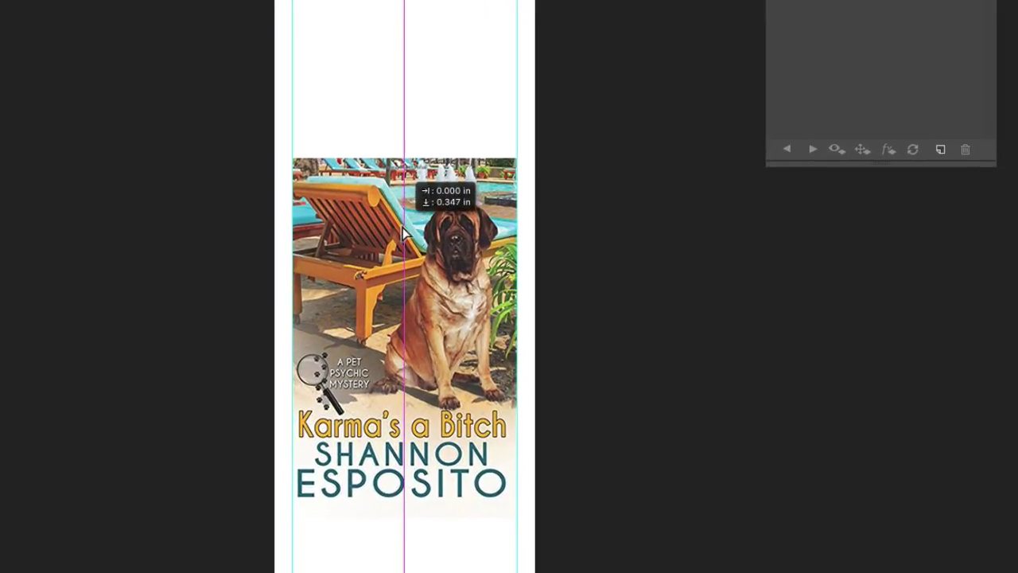
pyautogui.moveTo(404, 232); pyautogui.dragTo(402, 194)
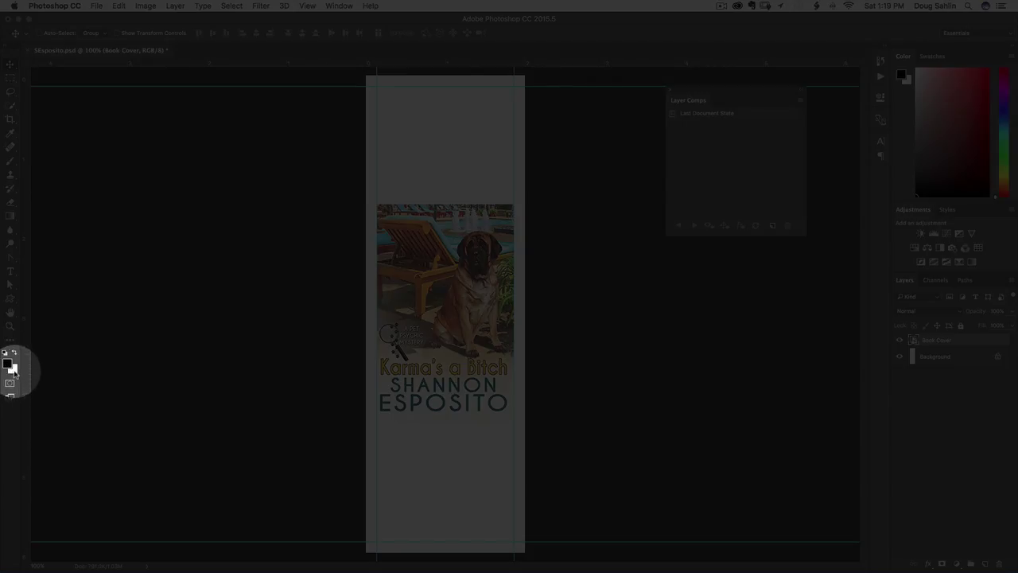
# Step: Set the background colour to the pool's turquoise sampled from the cover
pyautogui.click(13, 368)
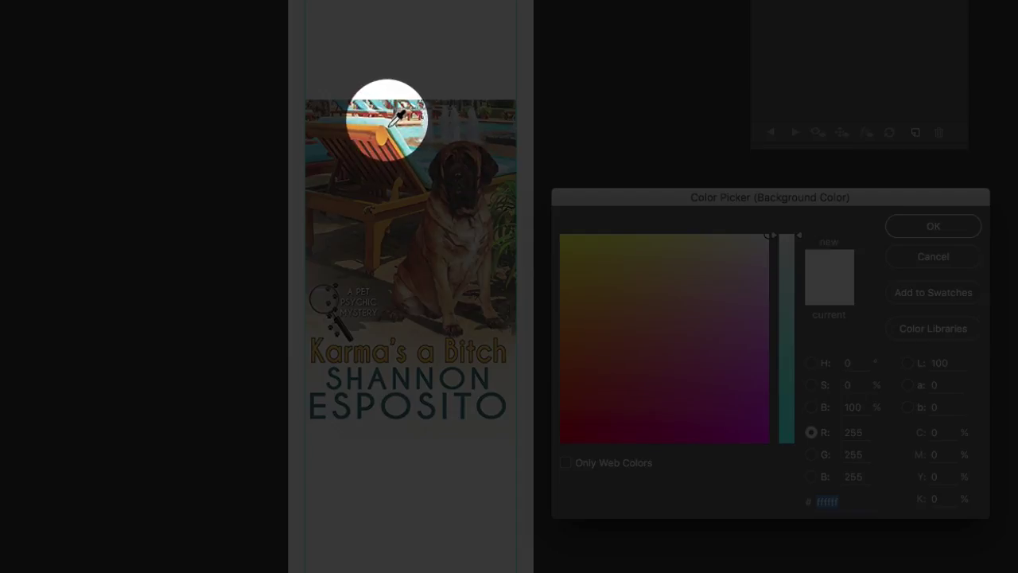
pyautogui.click(390, 124)
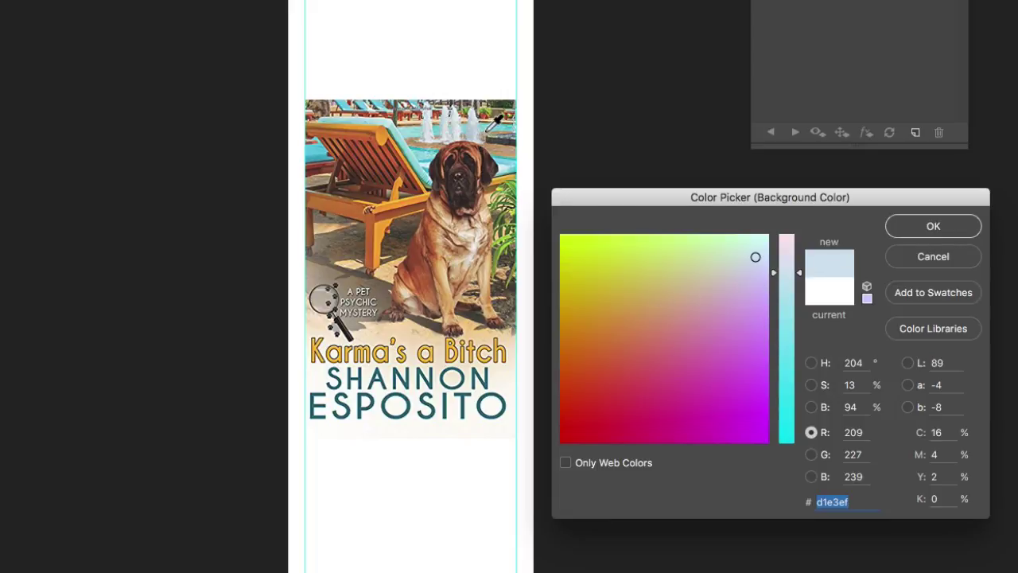
pyautogui.click(488, 131)
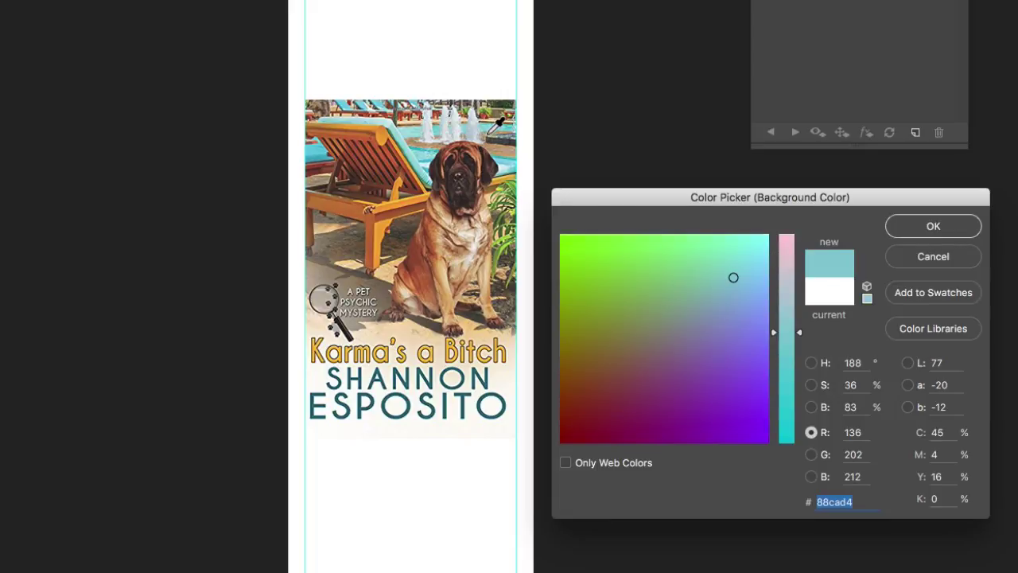
pyautogui.click(950, 226)
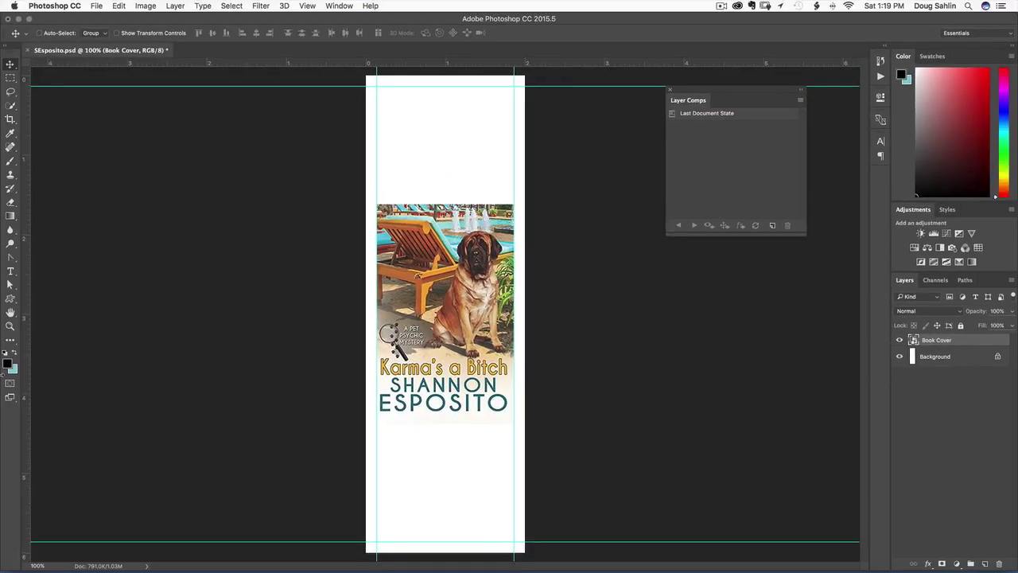
# Step: Sample the ESPOSITO lettering's dark teal as the foreground colour and return to the Move tool
pyautogui.click(8, 363)
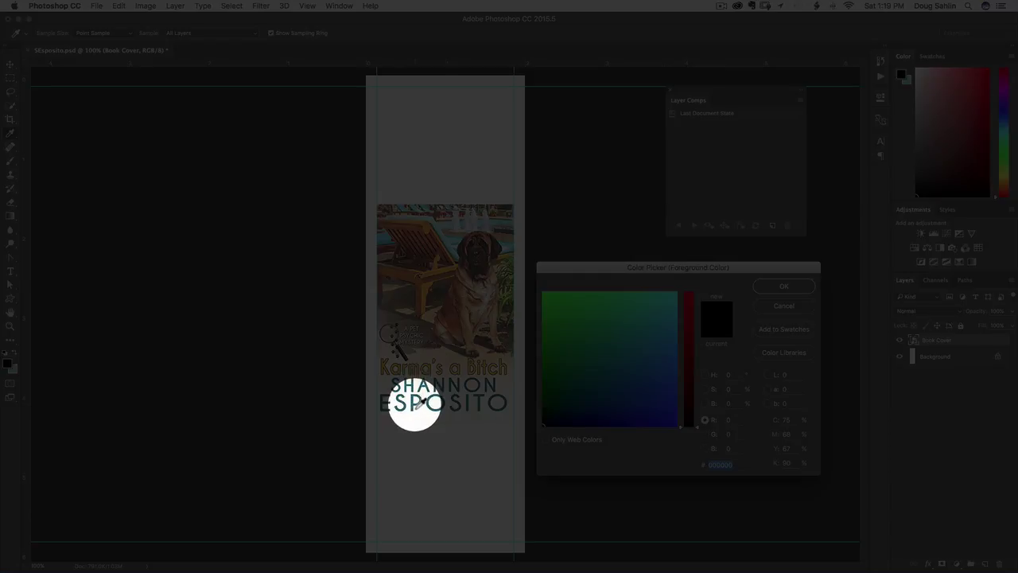
pyautogui.click(414, 404)
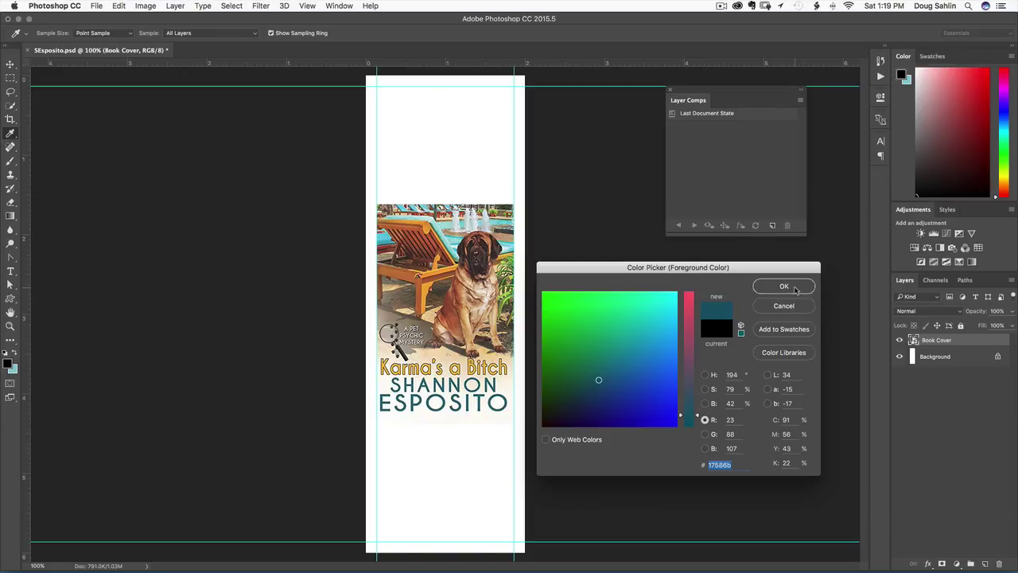
pyautogui.click(796, 290)
pyautogui.press('v')
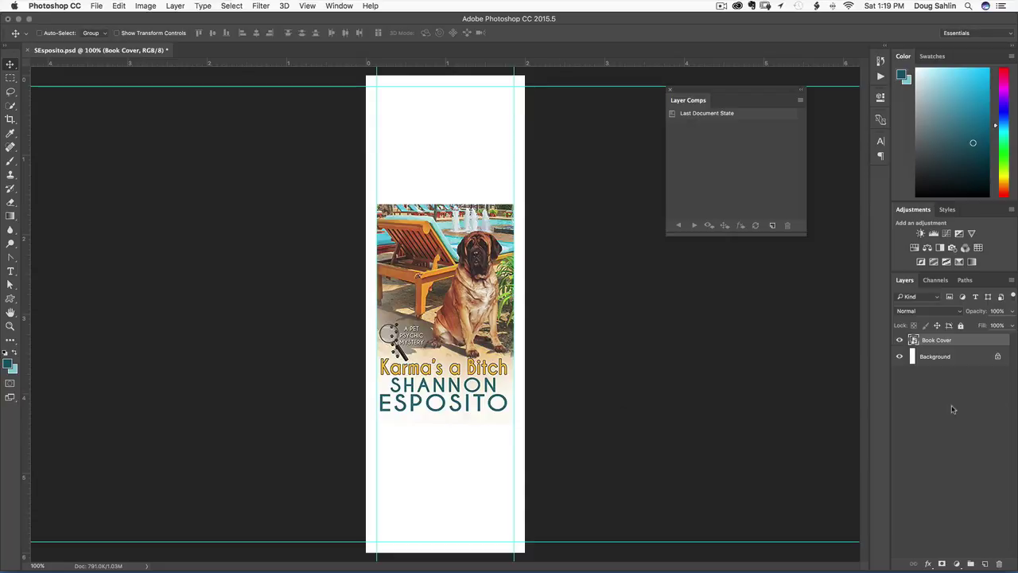
# Step: Fill the Background layer with the light teal background colour
pyautogui.click(946, 363)
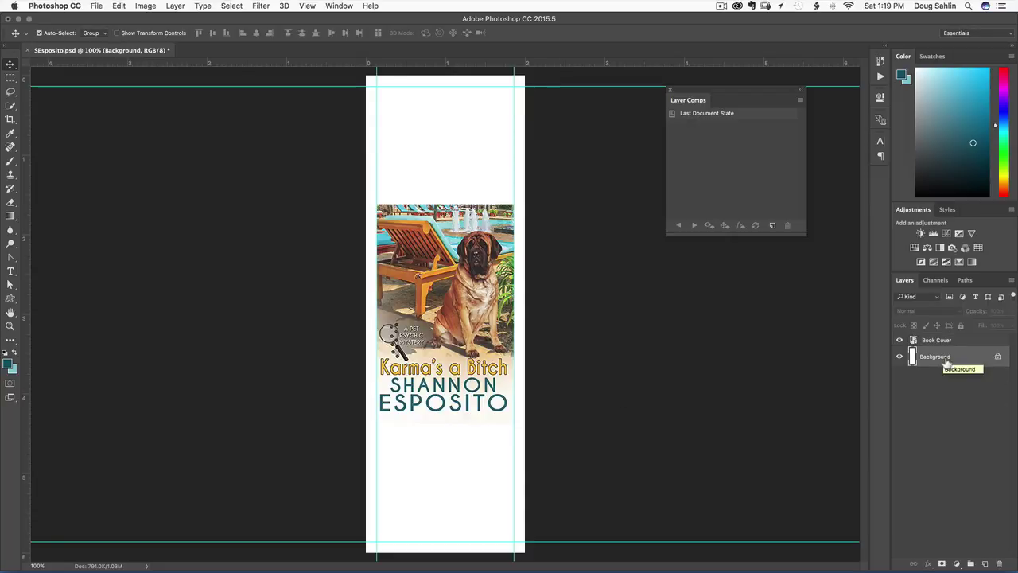
pyautogui.hotkey('alt', 'BackSpace')
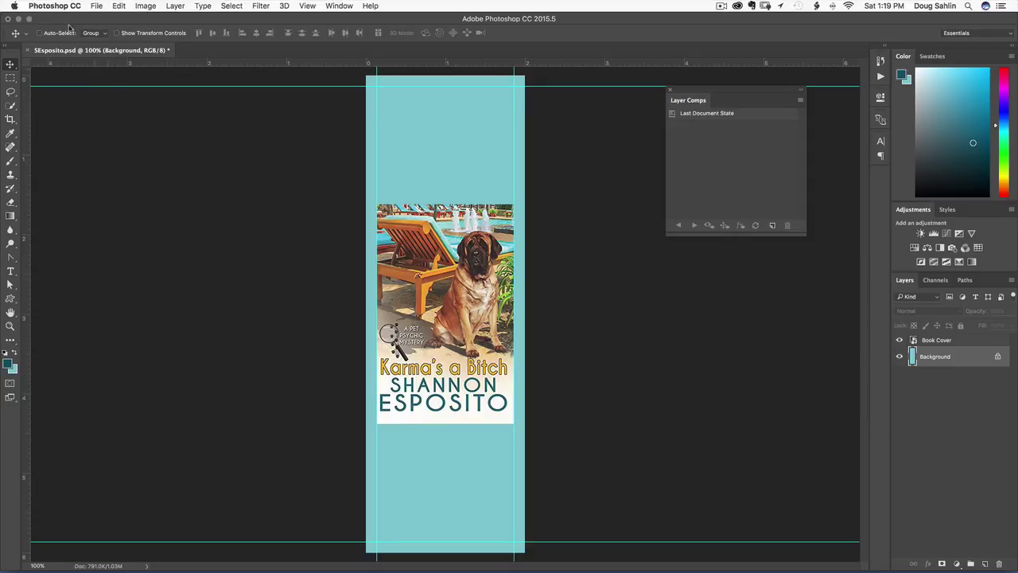
# Step: Open the author's website screenshot image via File > Open
pyautogui.click(95, 8)
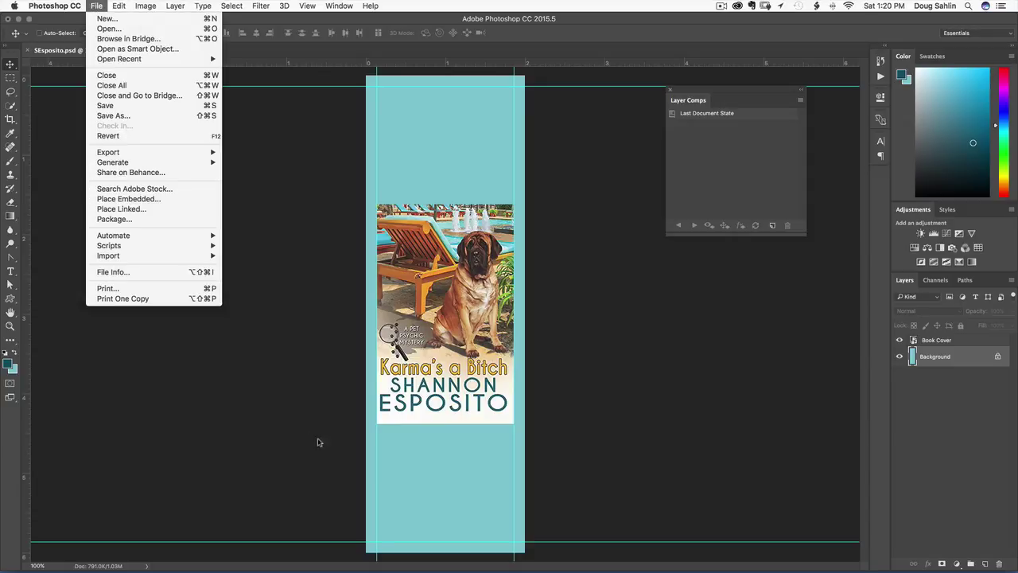
pyautogui.click(296, 318)
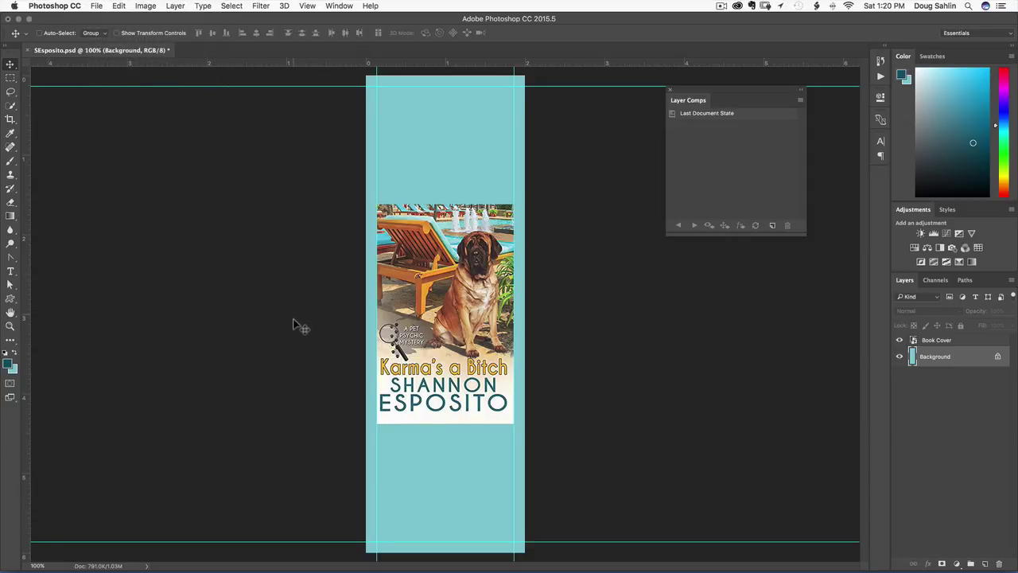
pyautogui.click(95, 6)
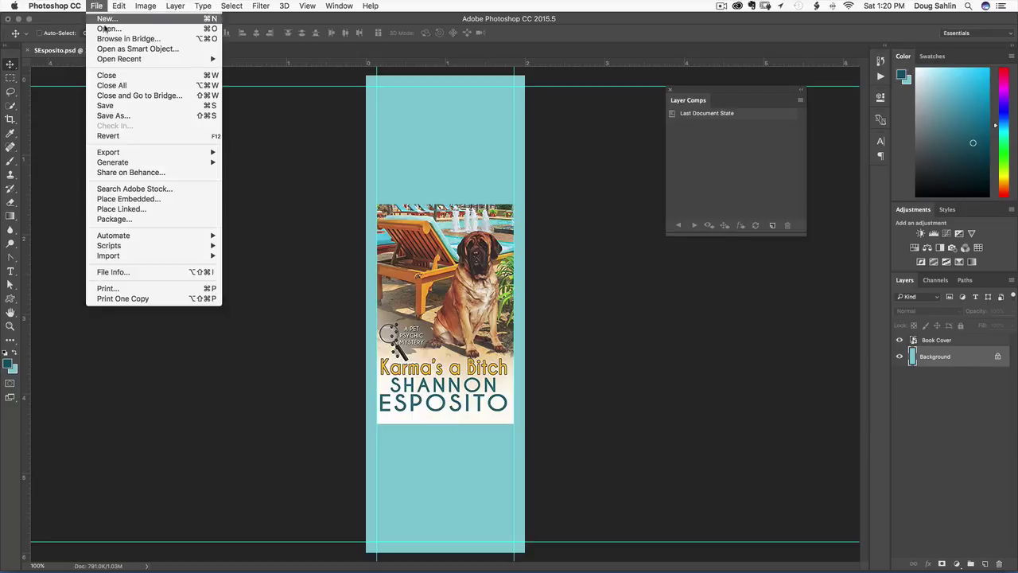
pyautogui.click(104, 27)
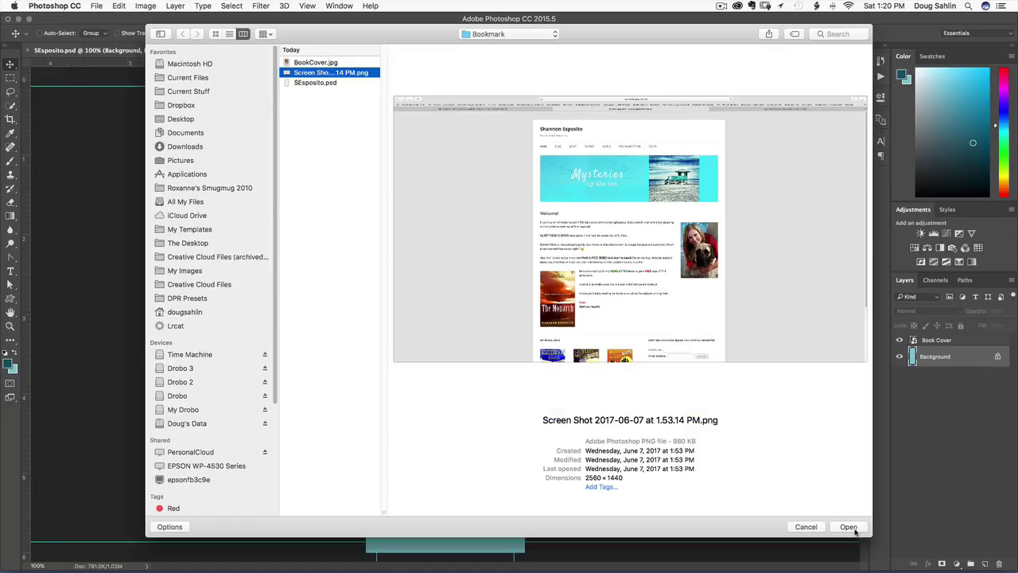
pyautogui.click(851, 527)
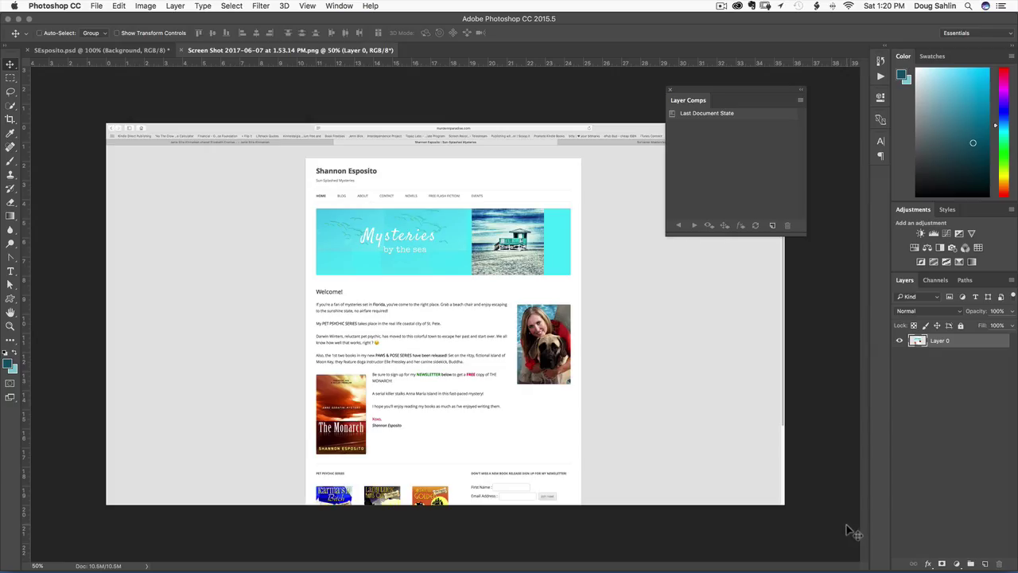
# Step: Sample the banner's light teal (#62d8ed) from the screenshot as the background colour
pyautogui.click(13, 369)
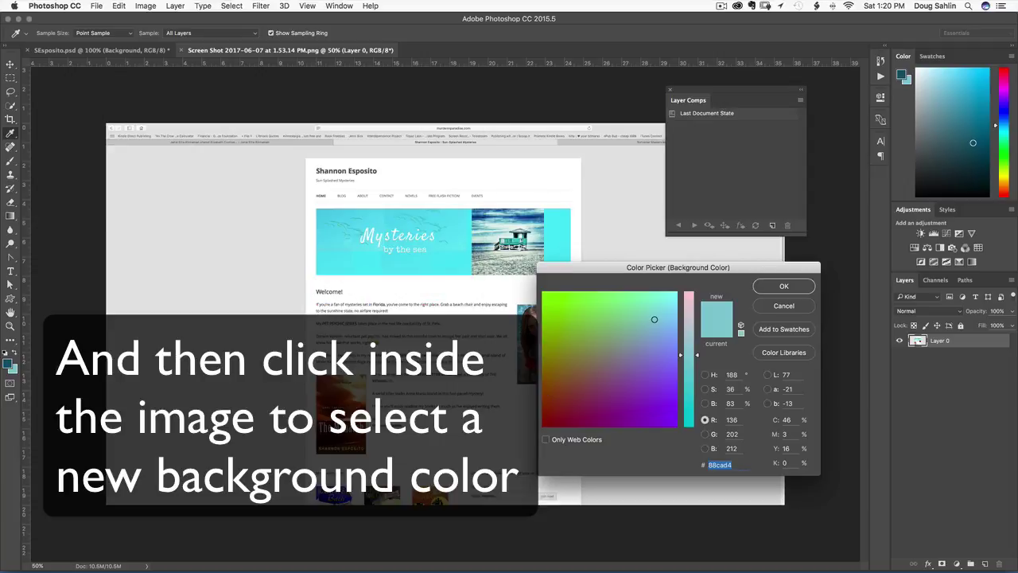
pyautogui.click(784, 286)
pyautogui.press('v')
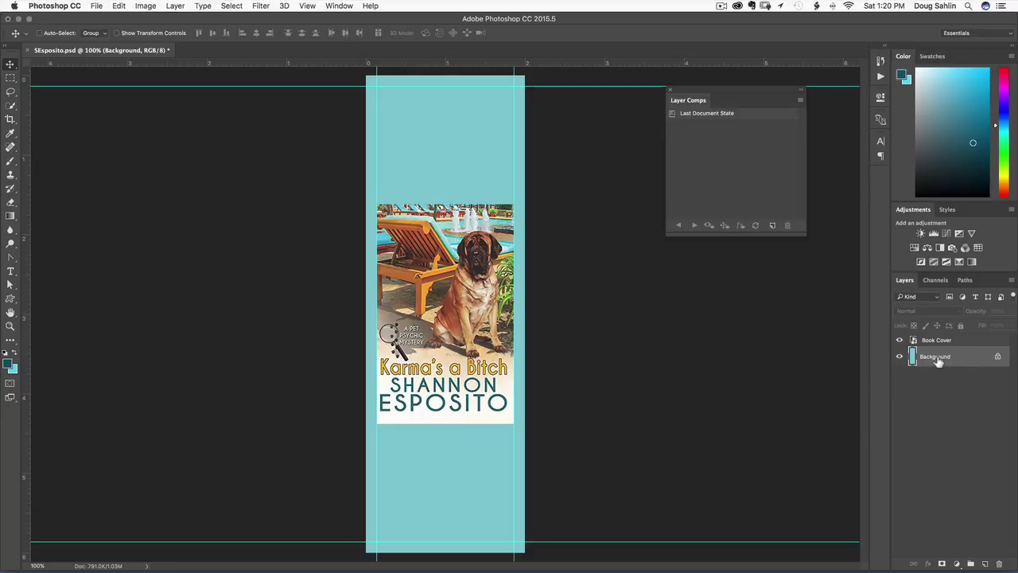
# Step: Back in the bookmark, select the Book Cover layer and show its layer effects list
pyautogui.press('super')
pyautogui.click(922, 341)
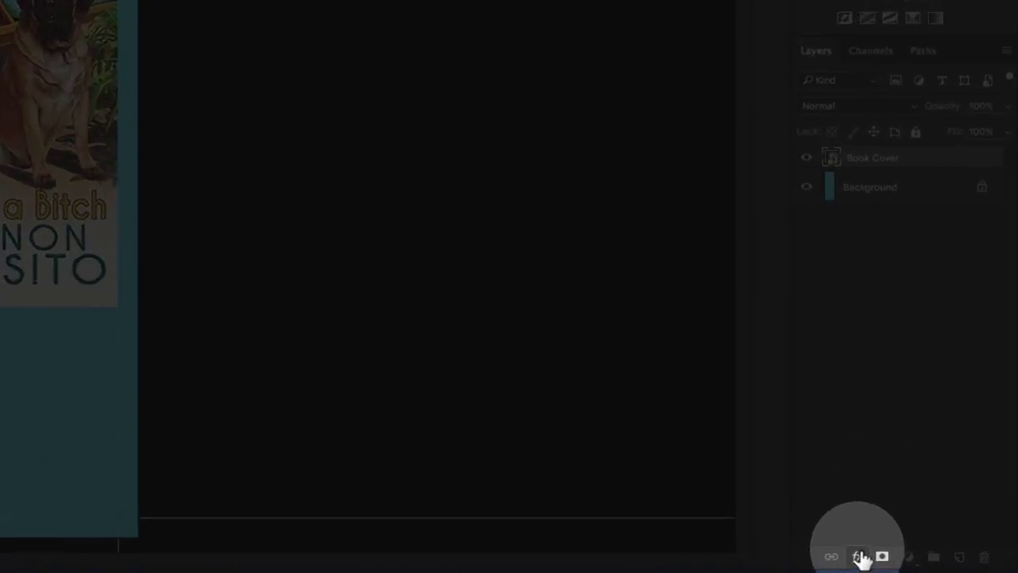
pyautogui.click(928, 563)
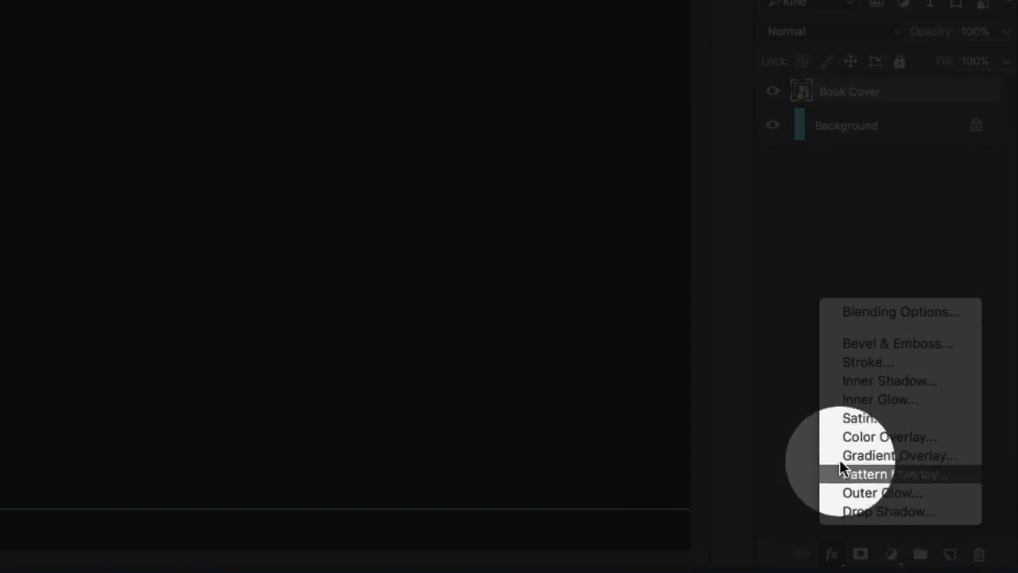
# Step: Give Book Cover a 2 px inside Stroke in dark teal sampled from the foreground swatch
pyautogui.click(860, 363)
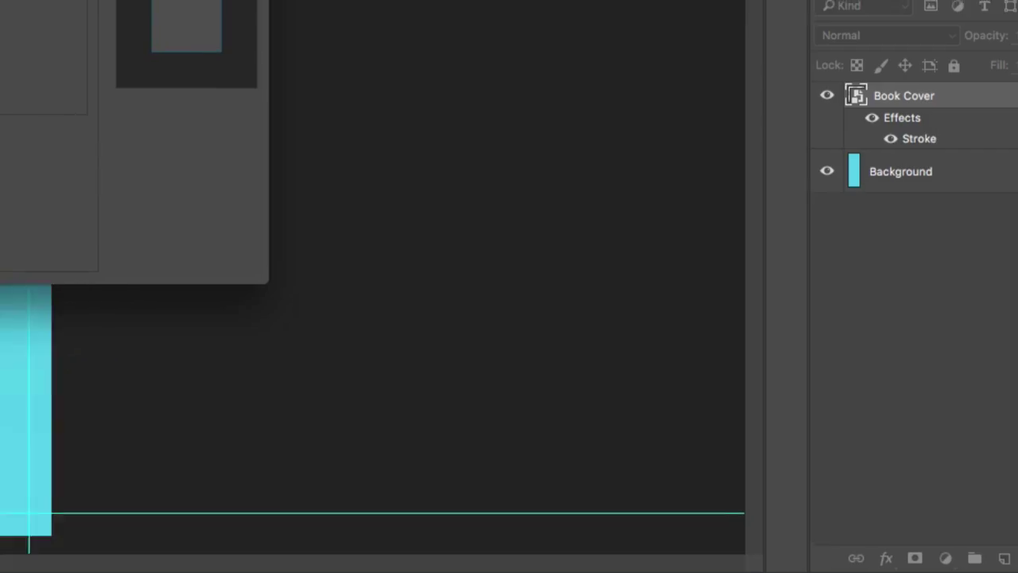
pyautogui.click(471, 157)
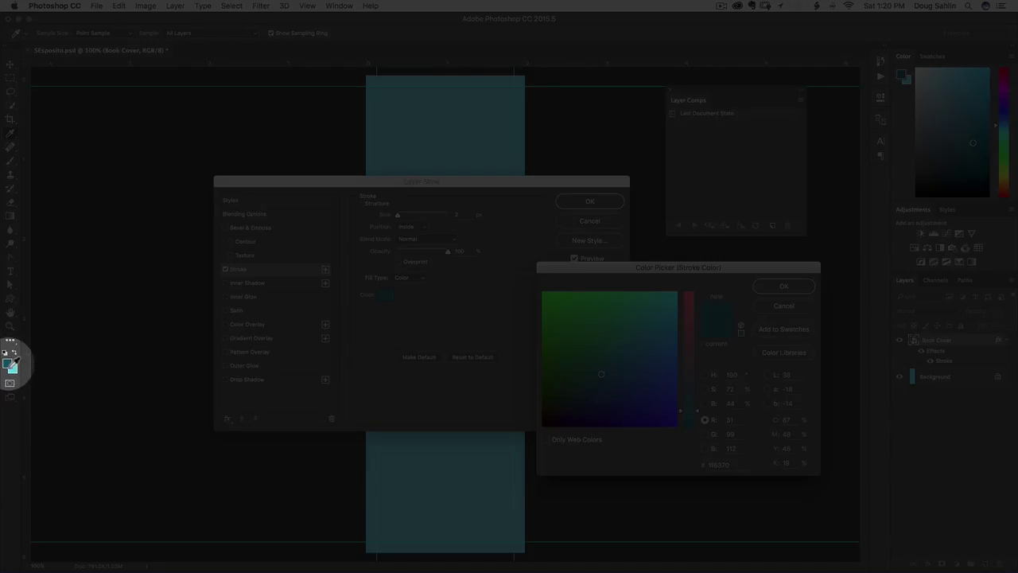
pyautogui.click(11, 364)
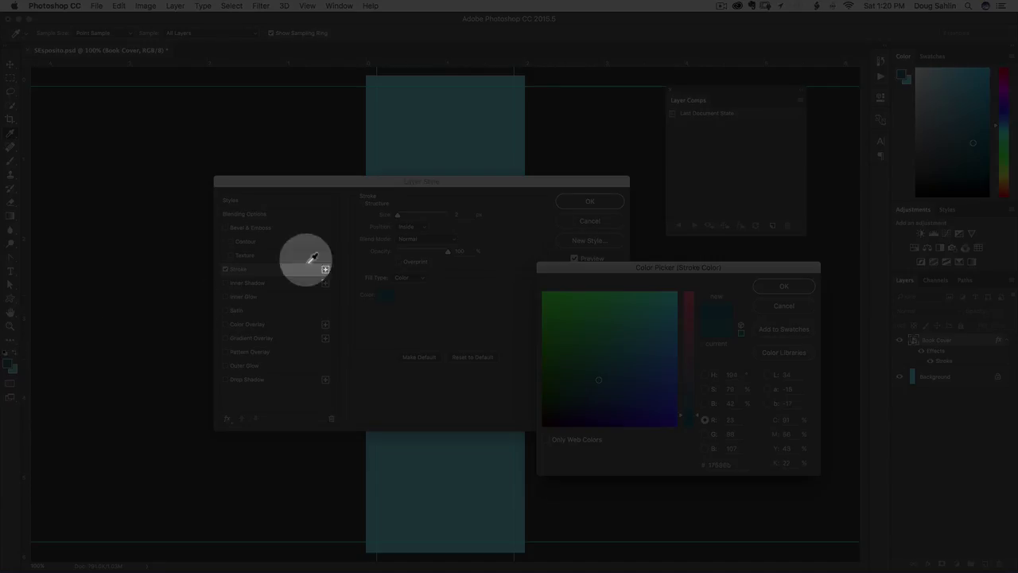
pyautogui.click(791, 288)
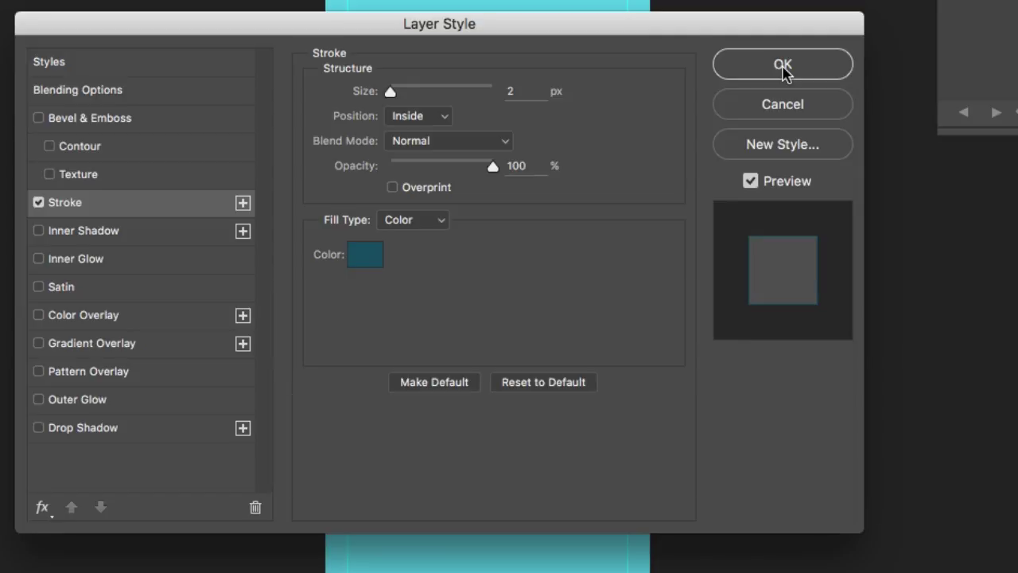
pyautogui.click(783, 66)
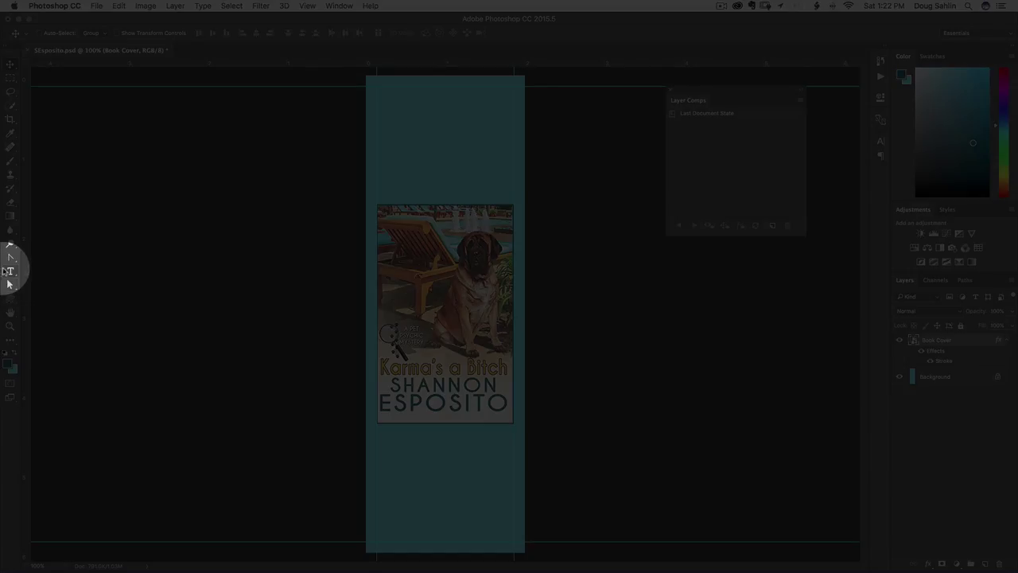
# Step: Create a new layer group above Book Cover and name it 'Caslon Pro'
pyautogui.click(10, 271)
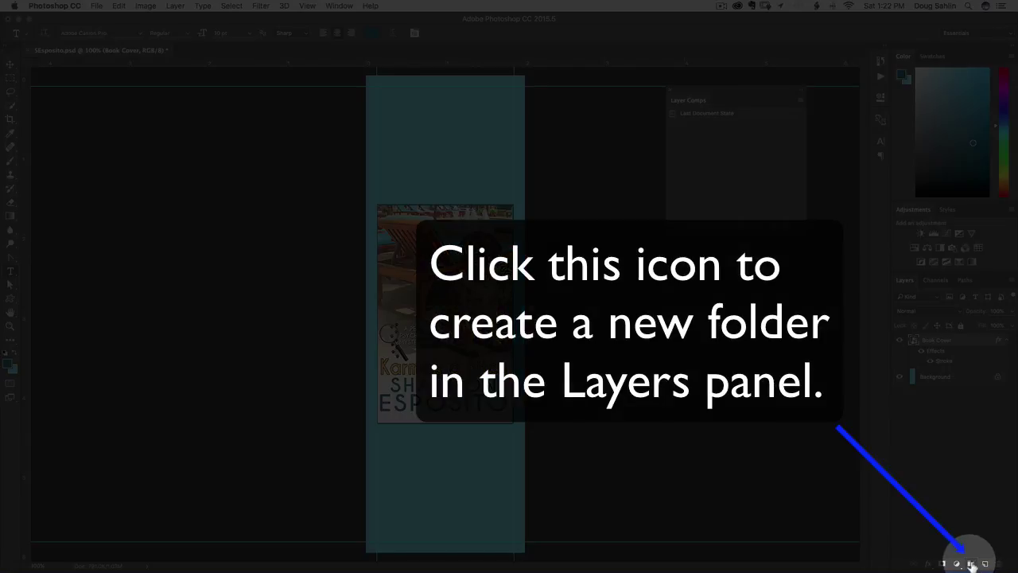
pyautogui.click(971, 563)
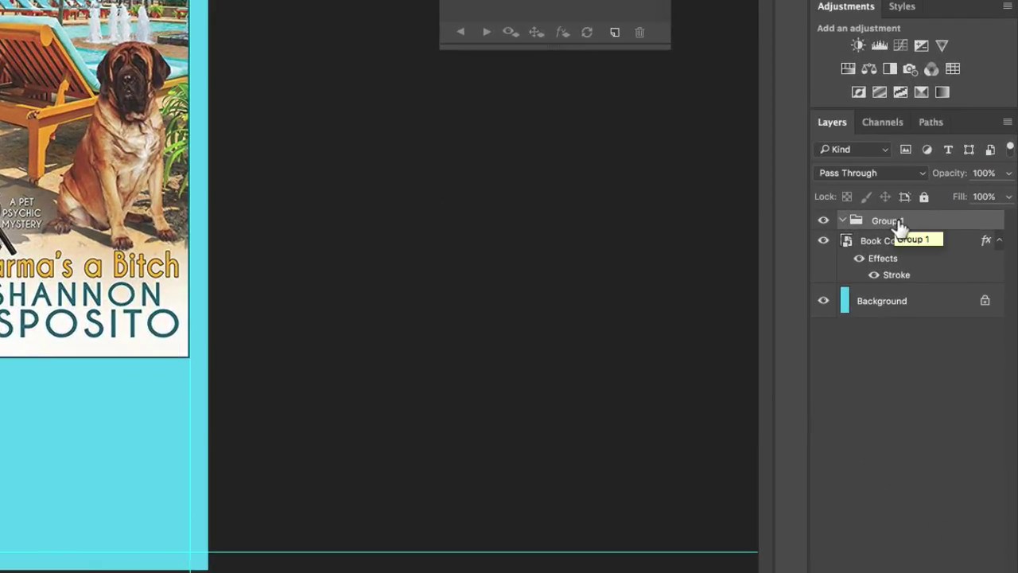
pyautogui.doubleClick(895, 221)
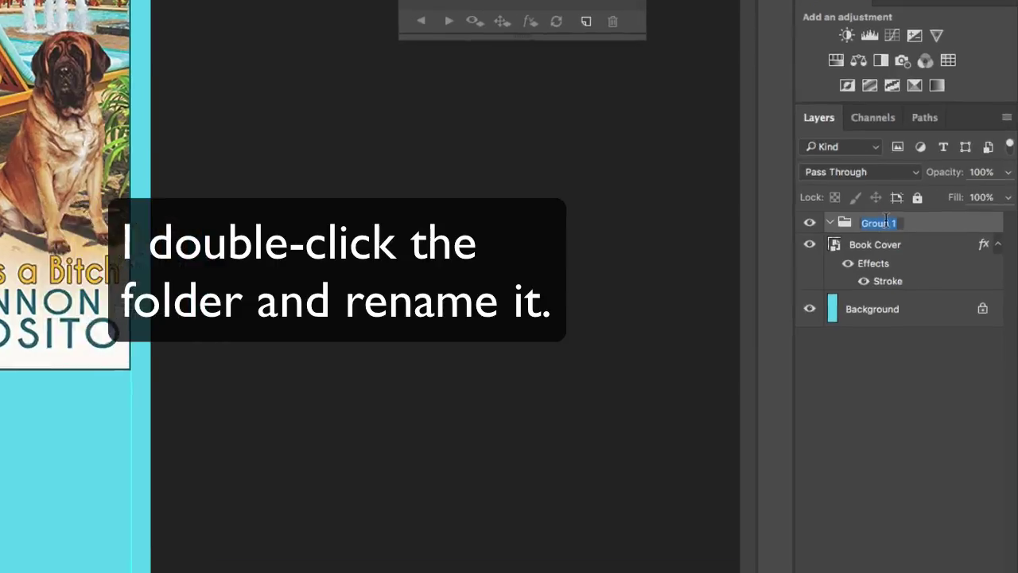
pyautogui.write('Caslon Pro')
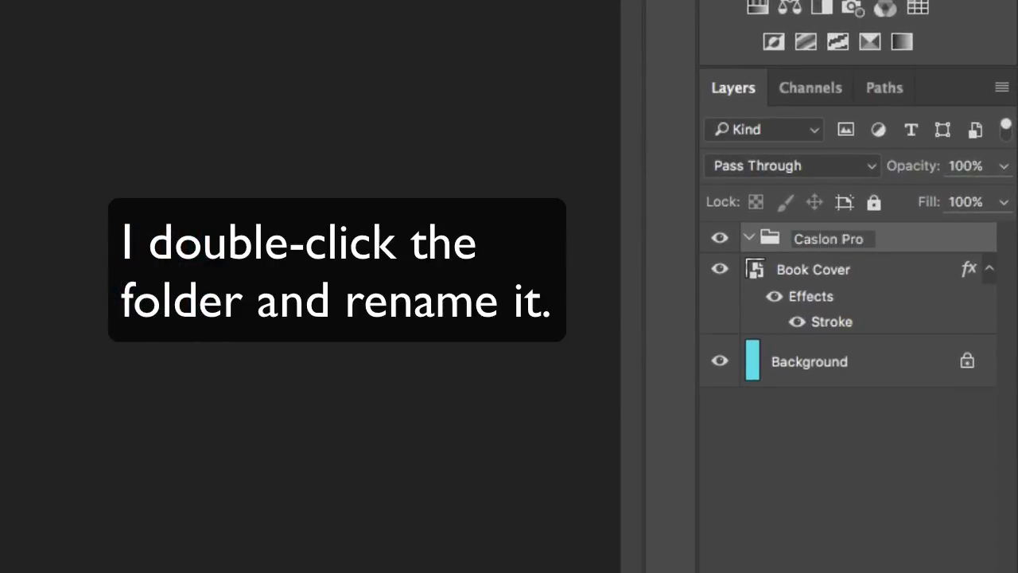
pyautogui.press('Return')
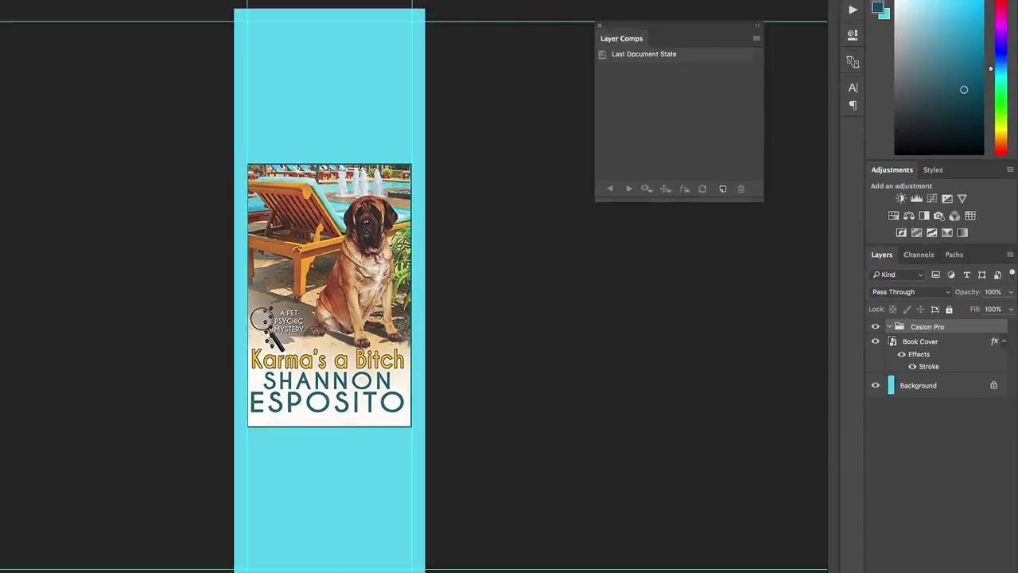
# Step: Type the two-line heading 'Pet Pyschic' / 'Cozy Mysteries' at the top and centre it
pyautogui.click(10, 271)
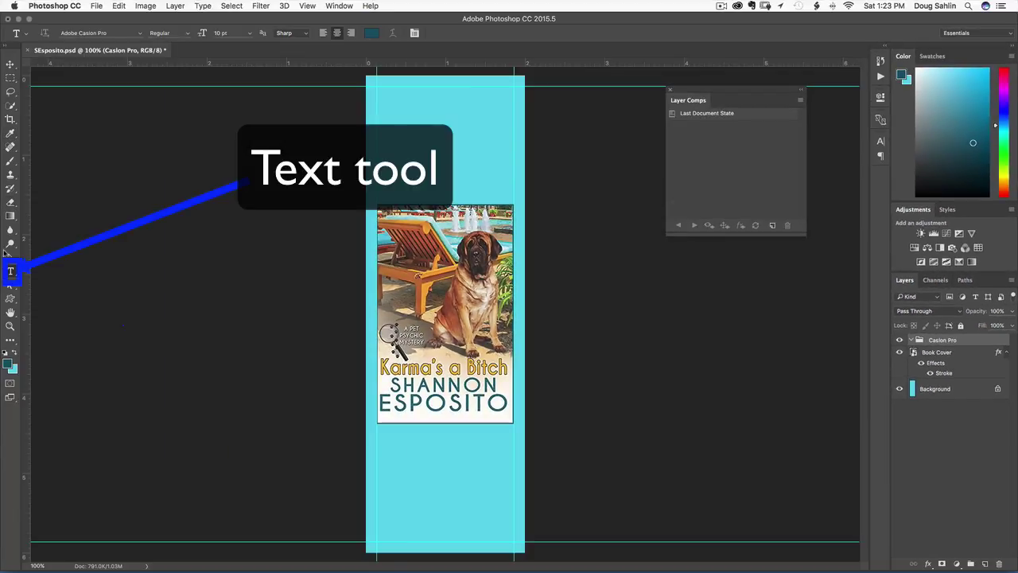
pyautogui.click(380, 115)
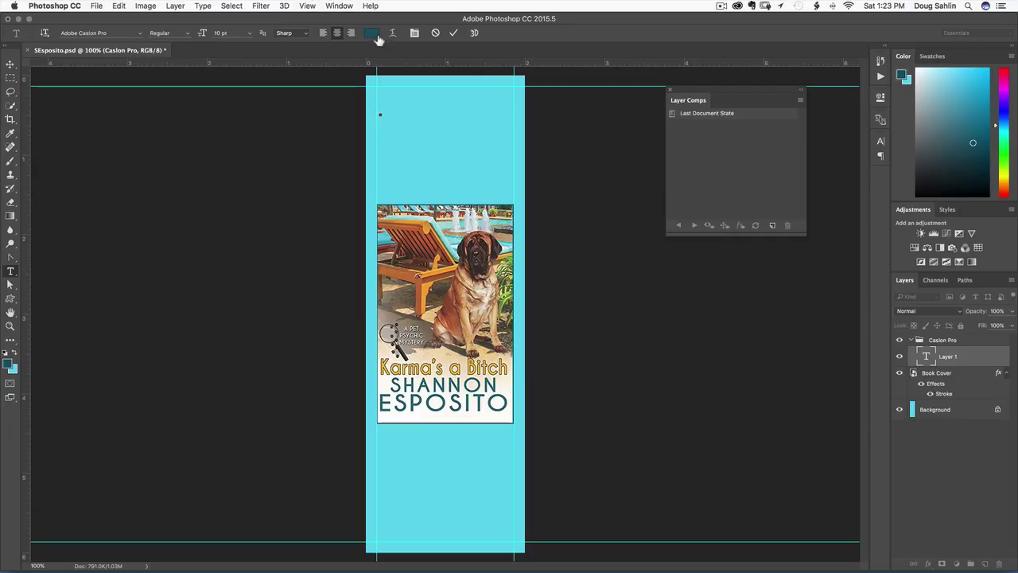
pyautogui.write('Pet P')
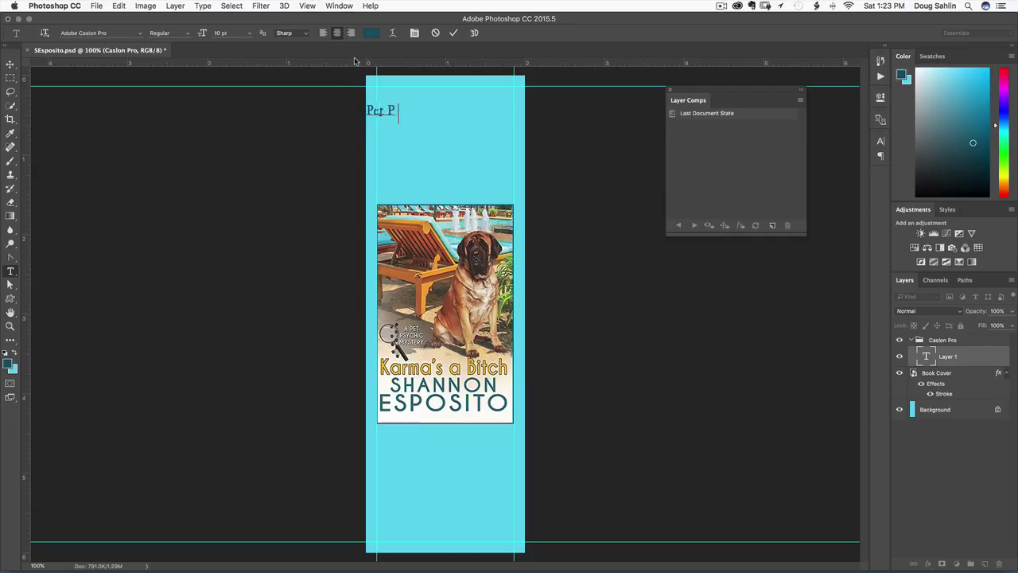
pyautogui.write('yschic')
pyautogui.press('Return')
pyautogui.write('Co')
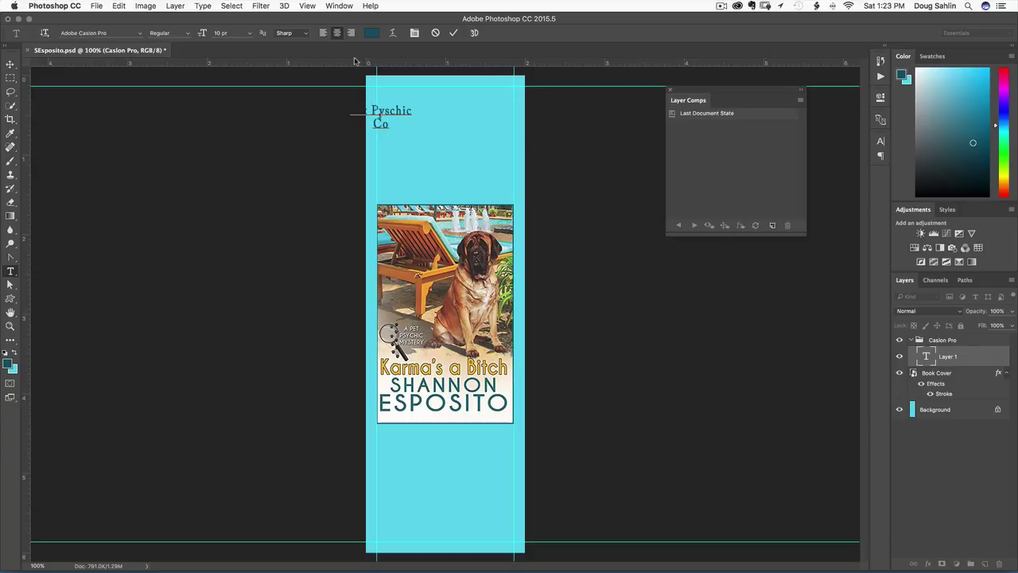
pyautogui.write('zy Mysteries')
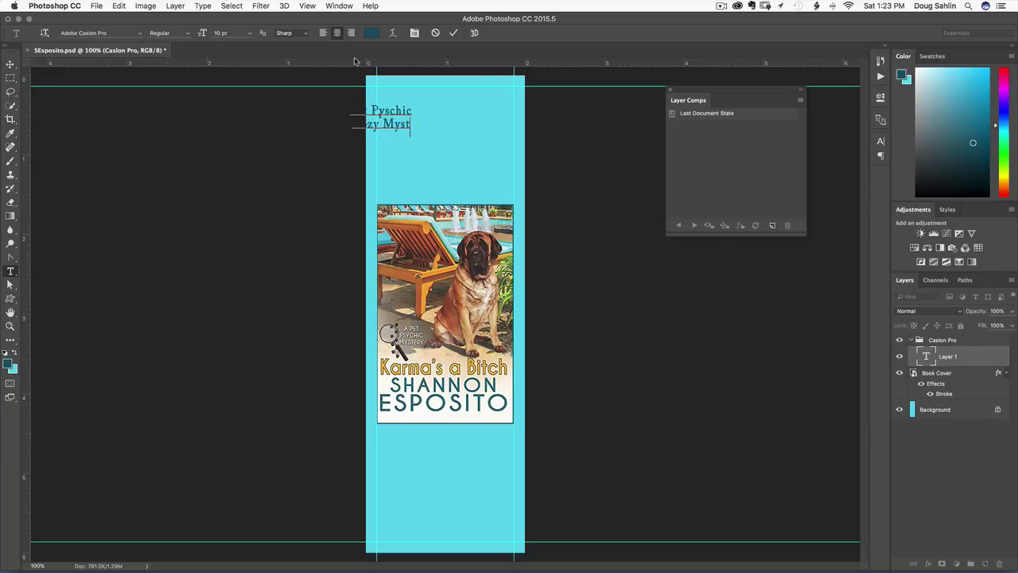
pyautogui.press('super+Return')
pyautogui.press('v')
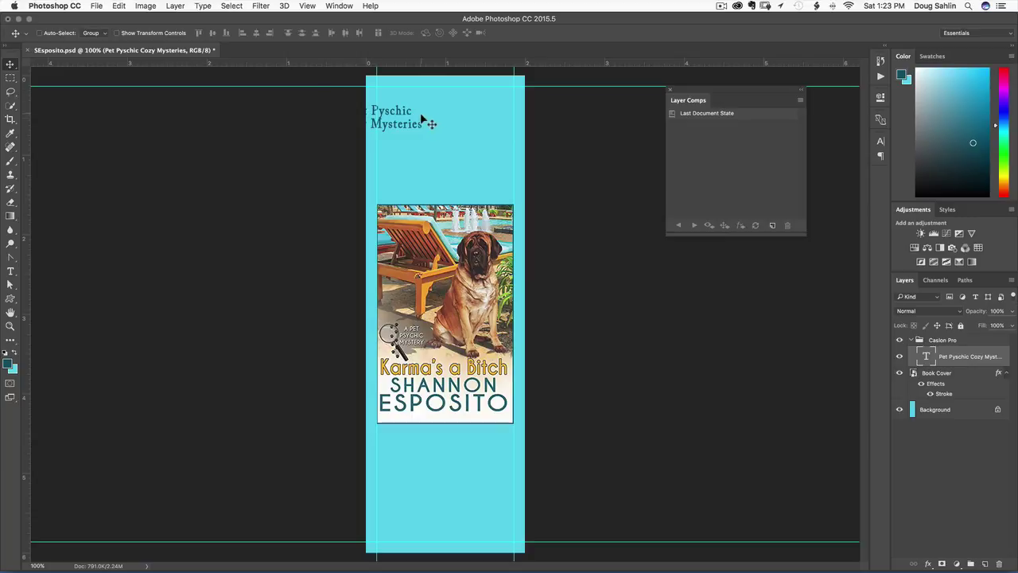
pyautogui.moveTo(402, 117); pyautogui.dragTo(460, 112)
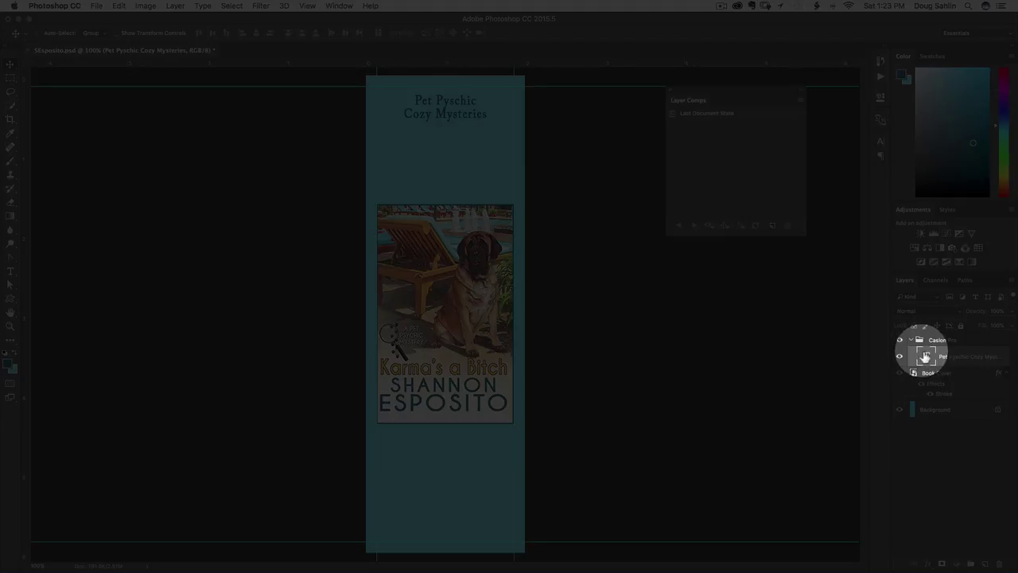
# Step: Enlarge the heading to 16 pt and nudge it slightly down
pyautogui.doubleClick(925, 356)
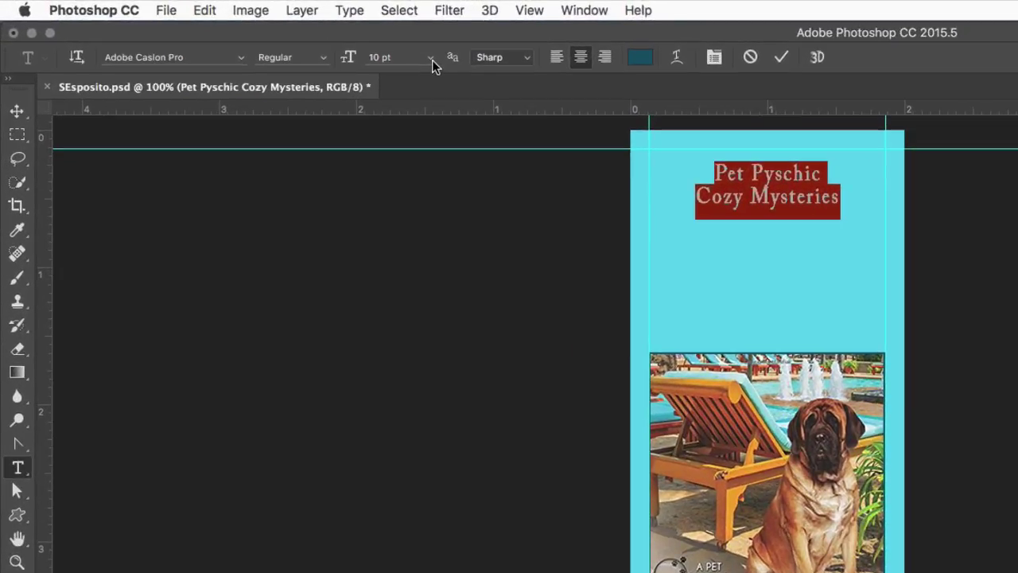
pyautogui.click(322, 43)
pyautogui.click(400, 193)
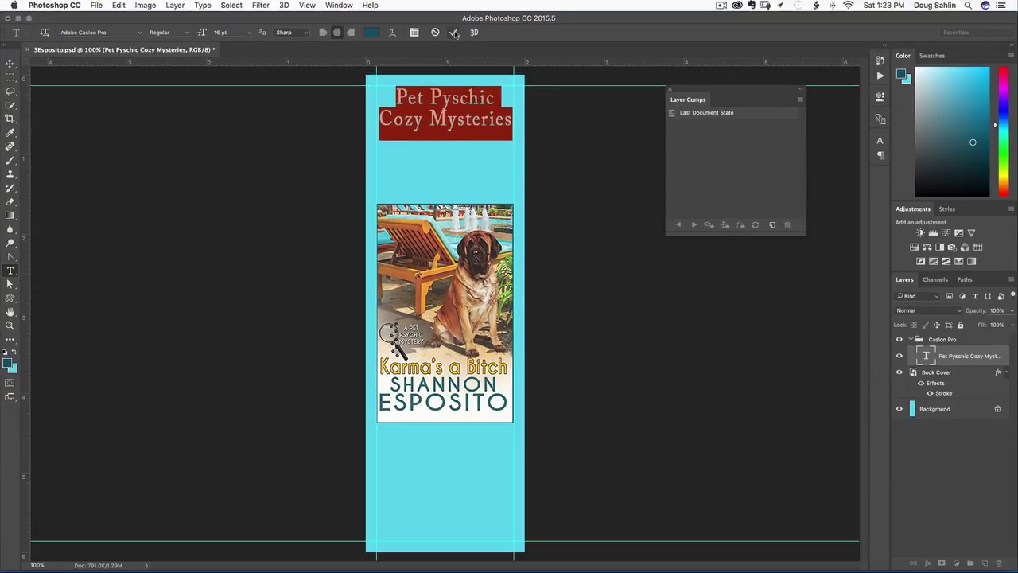
pyautogui.press('super+Return')
pyautogui.press('v')
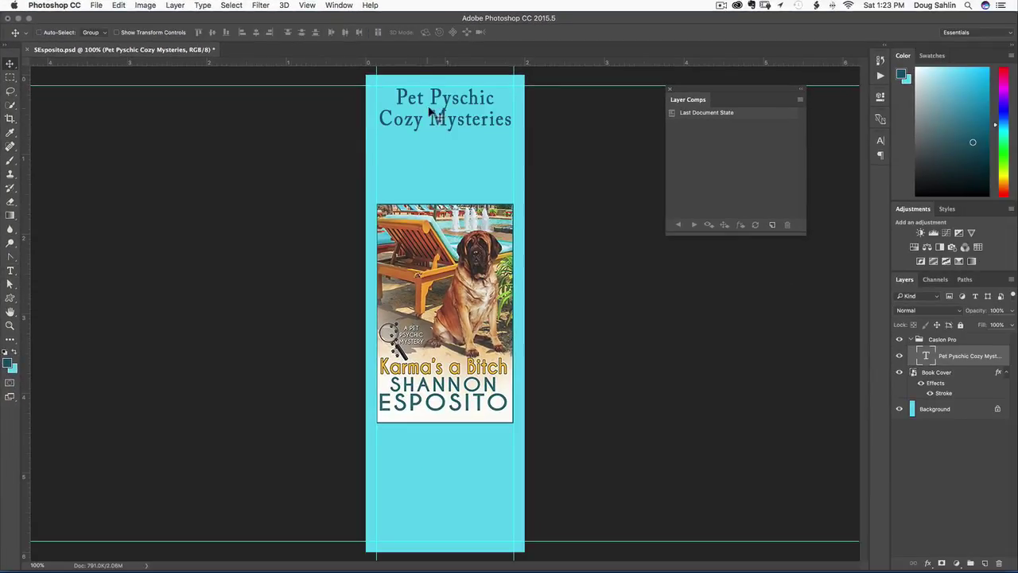
pyautogui.moveTo(440, 105); pyautogui.dragTo(439, 111)
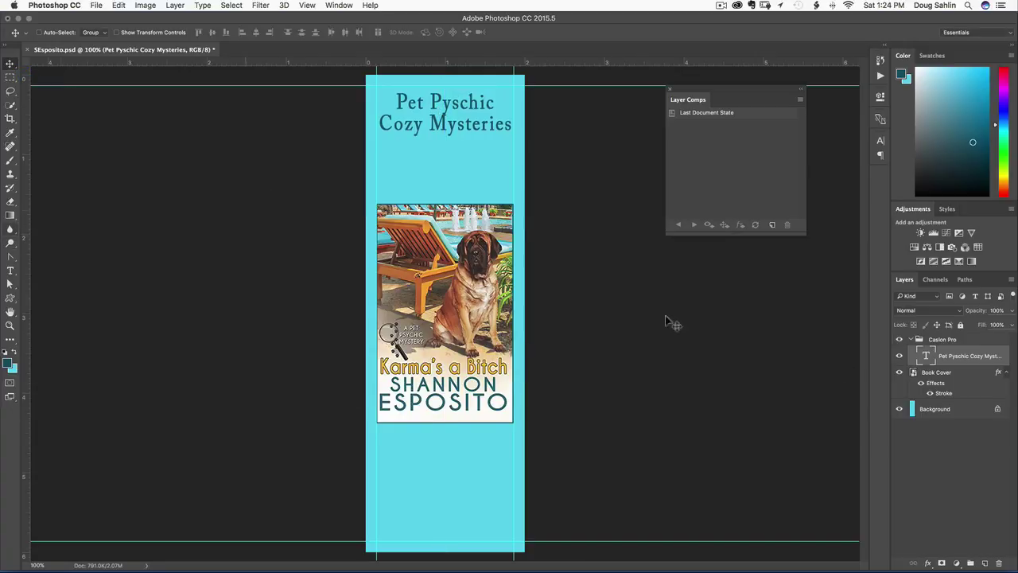
# Step: Add a two-line text layer with the author's name and website near the bookmark bottom
pyautogui.press('t')
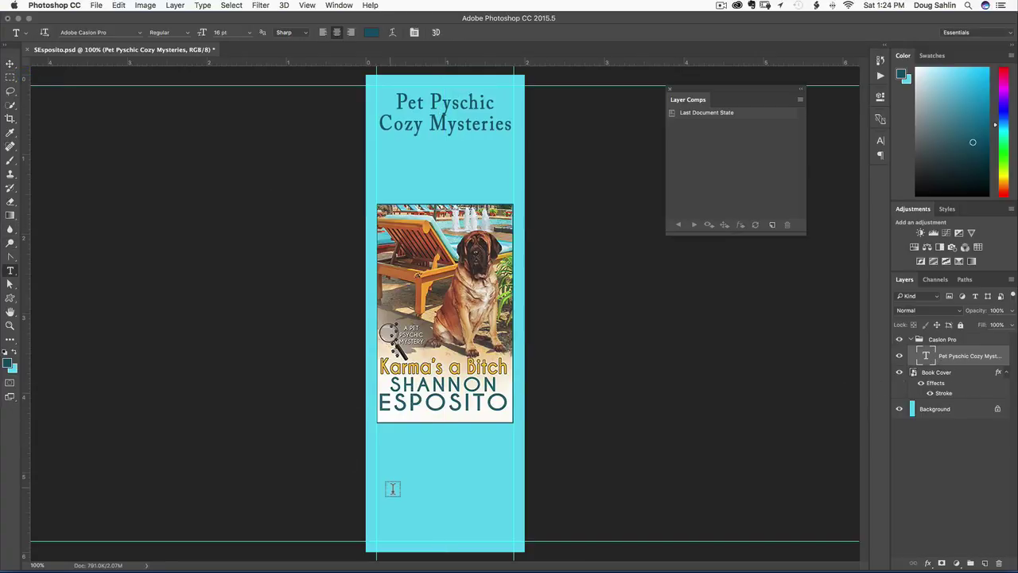
pyautogui.click(392, 489)
pyautogui.write('Shan')
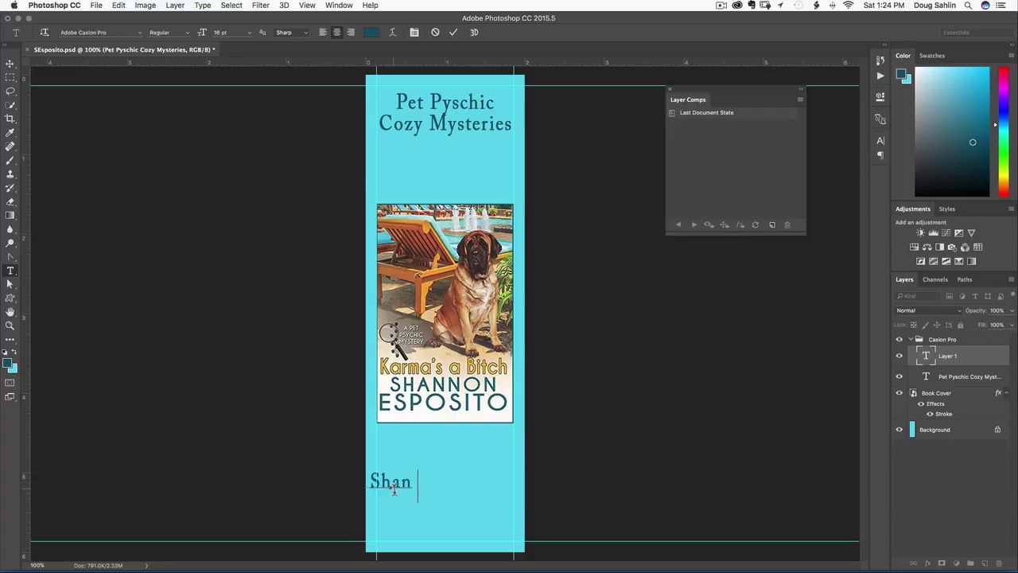
pyautogui.write('non Esposito')
pyautogui.press('Return')
pyautogui.write('Murderinparadise.com')
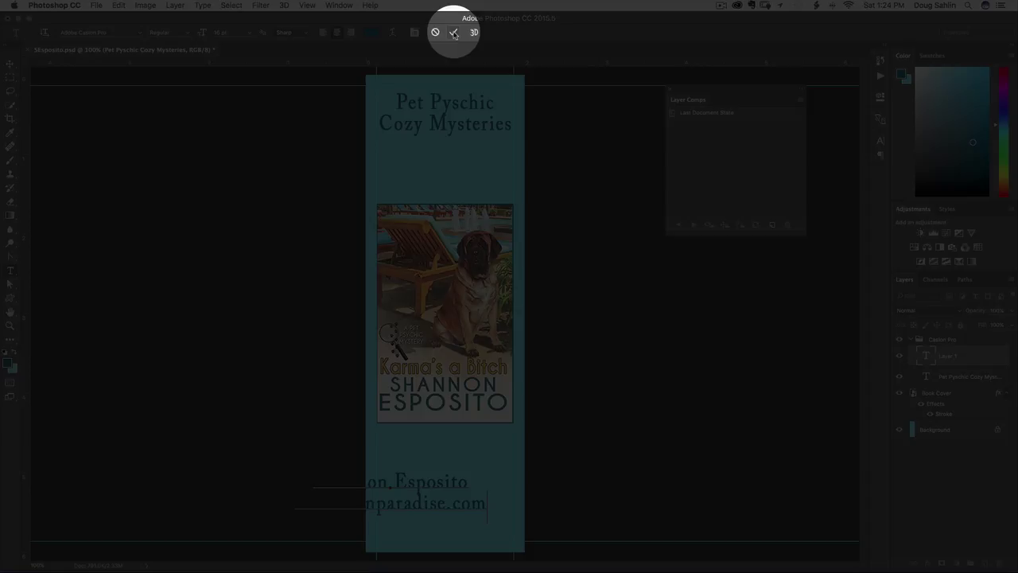
pyautogui.click(453, 33)
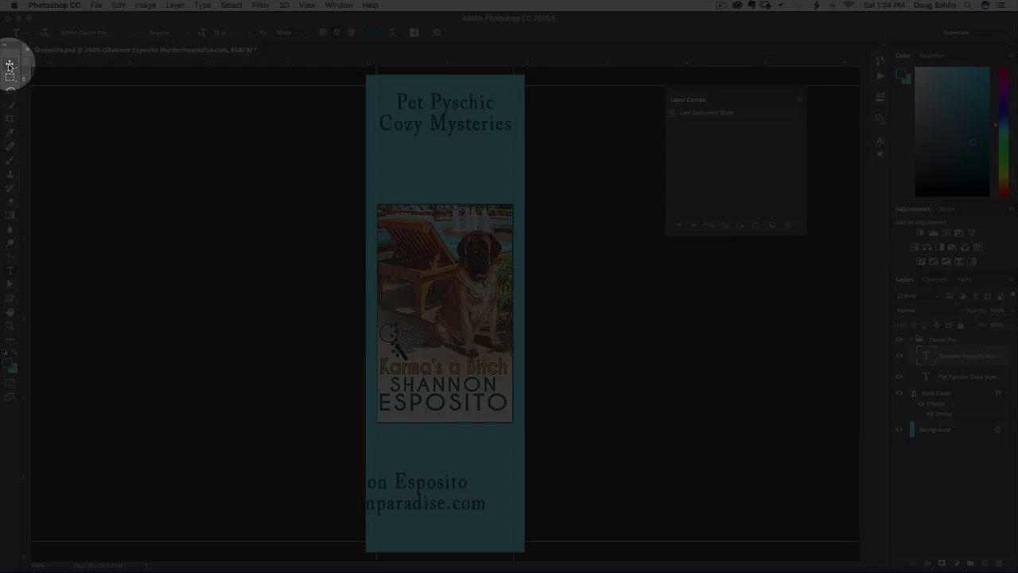
# Step: Centre the author text horizontally and nudge it down toward the lower guide
pyautogui.click(10, 64)
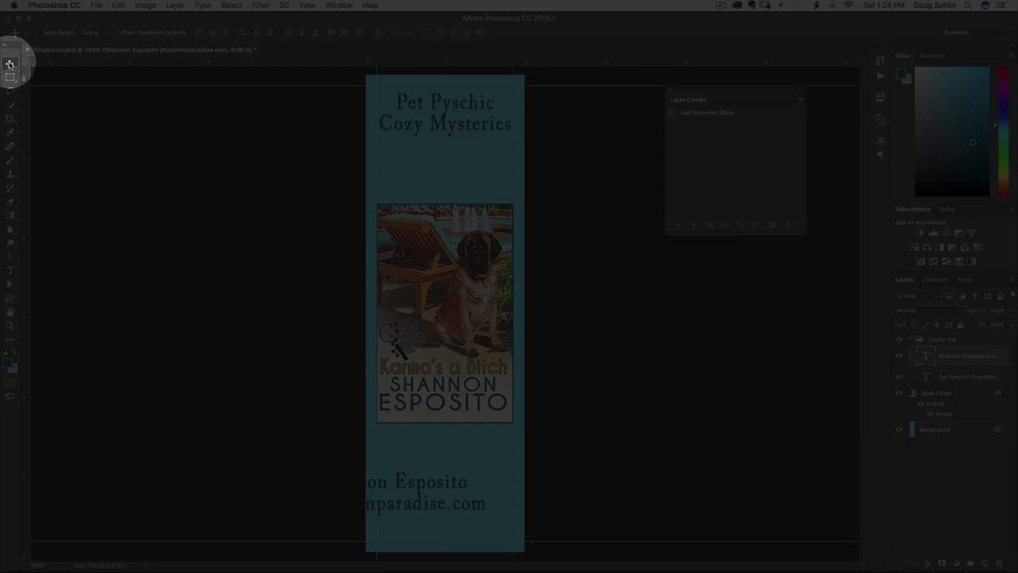
pyautogui.moveTo(412, 488); pyautogui.dragTo(467, 475)
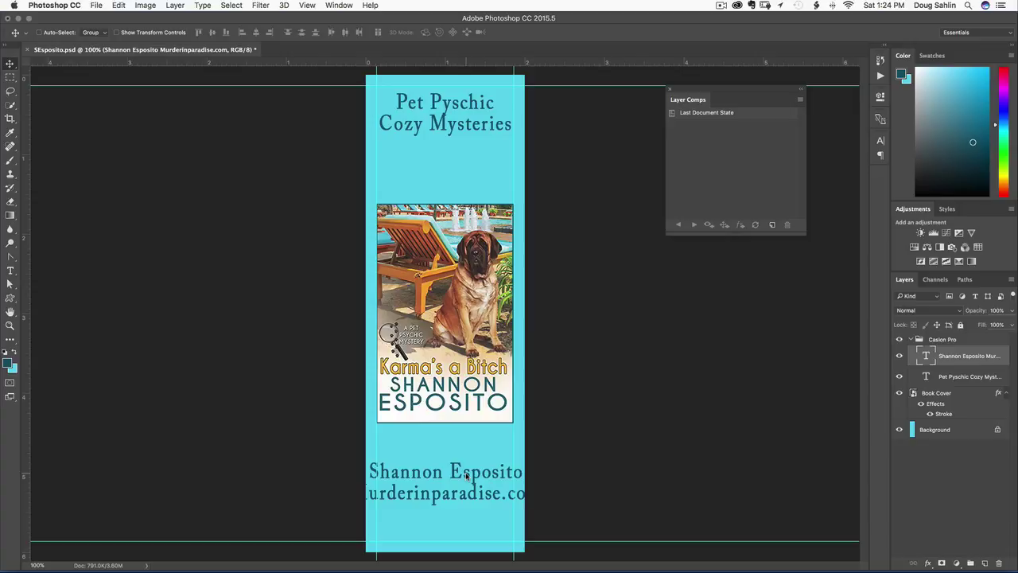
pyautogui.press('Down')
pyautogui.press('Down')
pyautogui.press('Down')
pyautogui.press('Down')
pyautogui.press('Down')
pyautogui.press('Down')
pyautogui.press('Down')
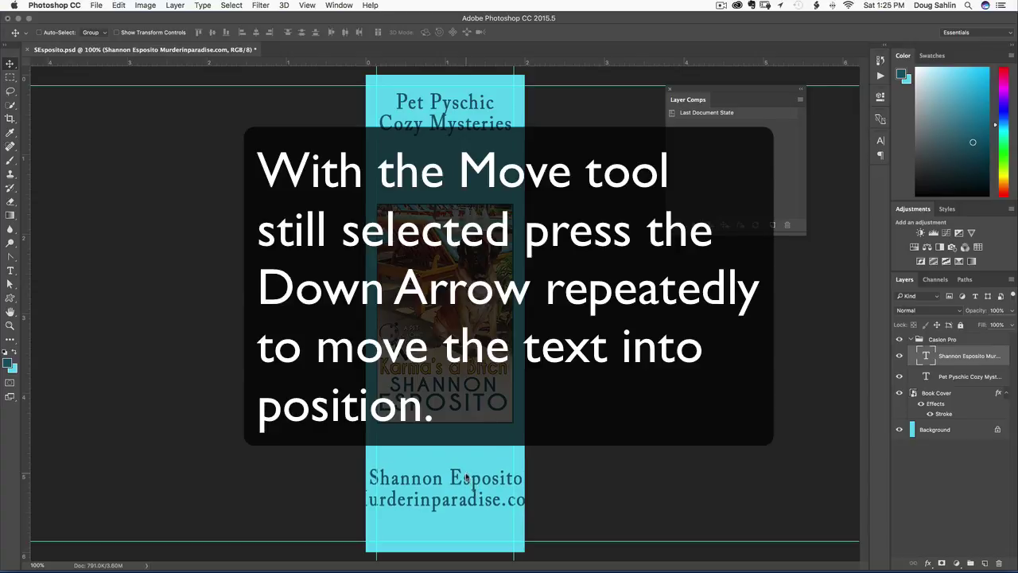
pyautogui.press('Down')
pyautogui.press('Down')
pyautogui.press('Down')
pyautogui.press('Down')
pyautogui.press('Down')
pyautogui.press('Down')
pyautogui.press('Down')
pyautogui.press('Down')
pyautogui.press('Down')
pyautogui.press('Down')
pyautogui.press('Down')
pyautogui.press('Down')
pyautogui.press('Down')
pyautogui.press('Down')
pyautogui.press('Down')
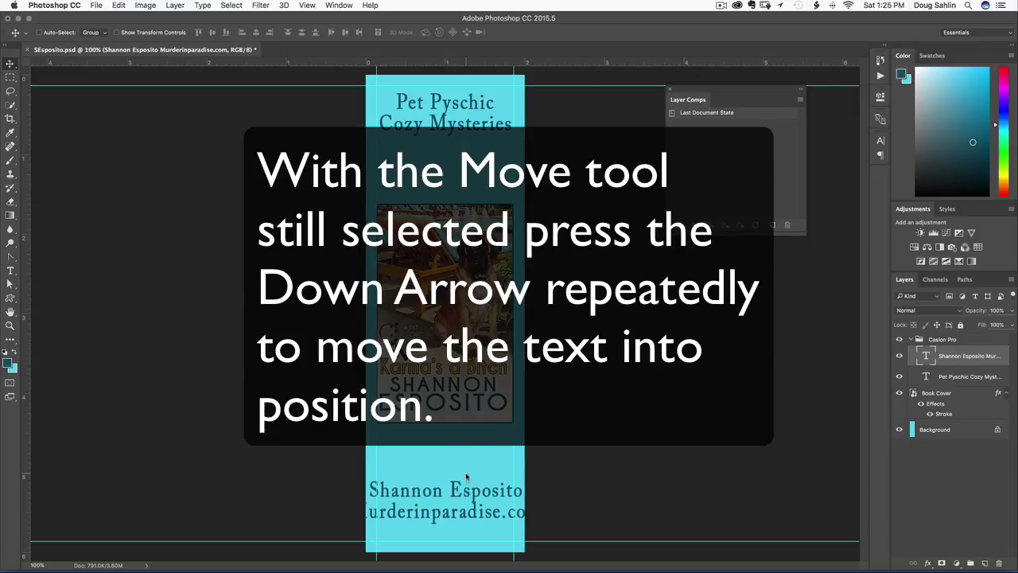
pyautogui.press('Down')
pyautogui.press('Down')
pyautogui.press('Down')
pyautogui.press('Down')
pyautogui.press('Down')
pyautogui.press('Down')
pyautogui.press('Down')
pyautogui.press('Down')
pyautogui.press('Down')
pyautogui.press('Down')
pyautogui.press('Down')
pyautogui.press('Down')
pyautogui.press('Down')
pyautogui.press('Down')
pyautogui.press('Down')
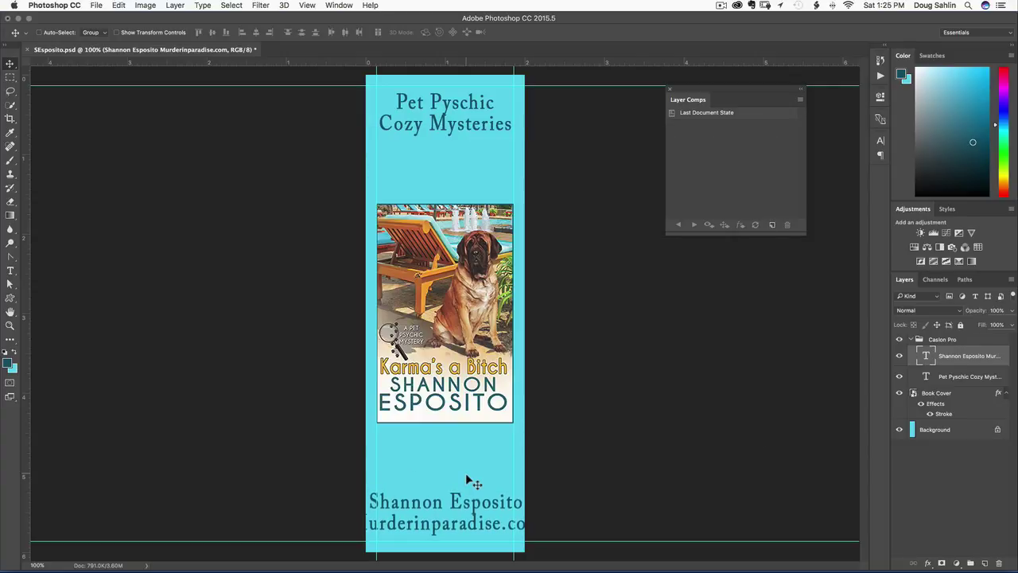
pyautogui.press('Up')
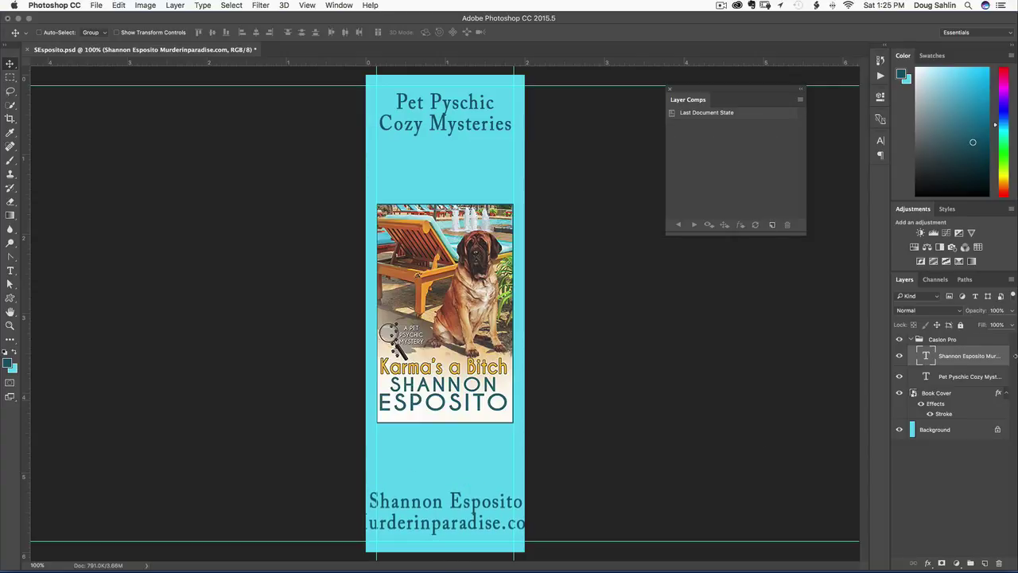
# Step: Set the author's name line to 14 pt
pyautogui.doubleClick(928, 358)
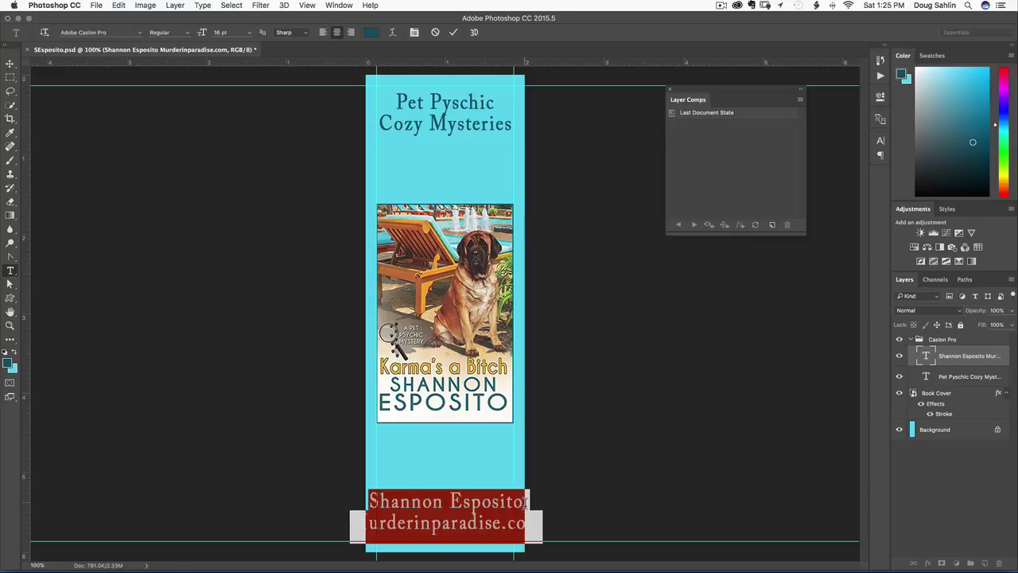
pyautogui.click(526, 502)
pyautogui.moveTo(526, 502); pyautogui.dragTo(367, 502)
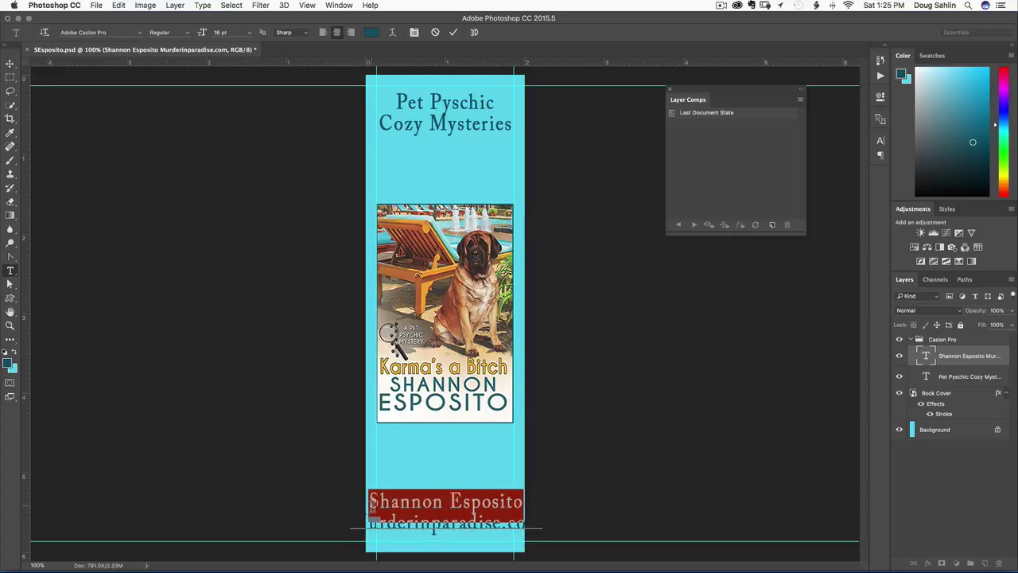
pyautogui.click(248, 35)
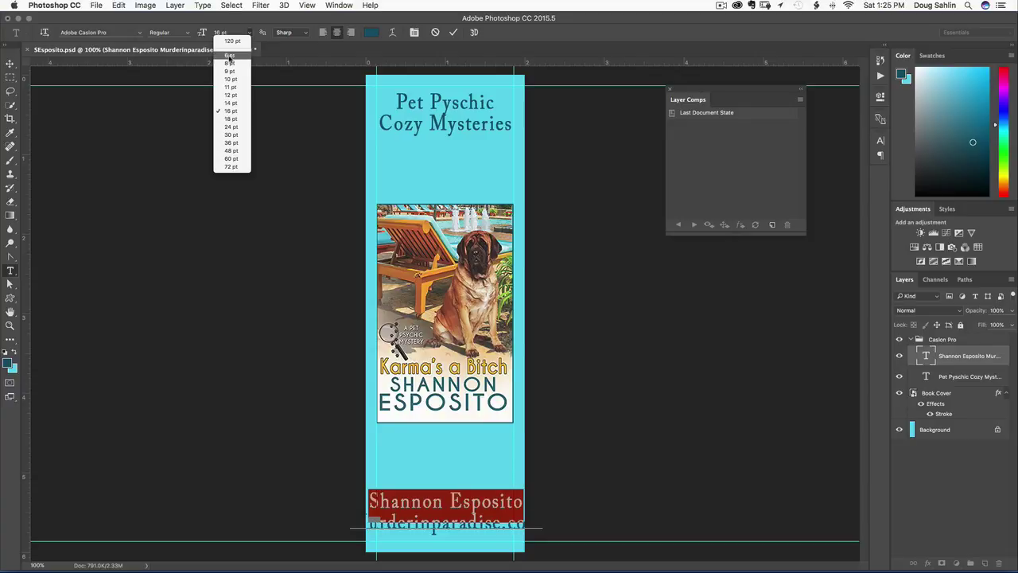
pyautogui.click(234, 106)
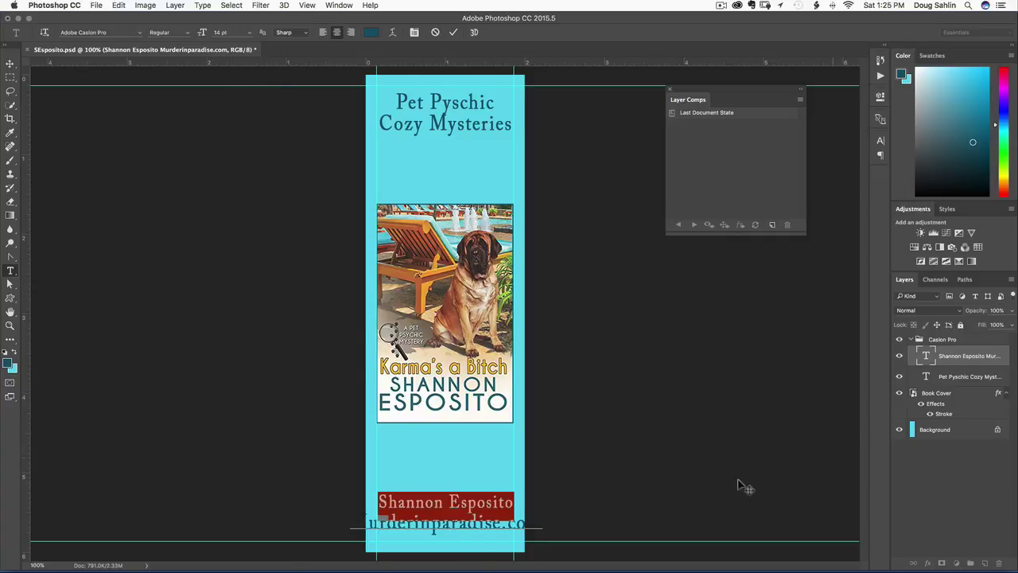
# Step: Shrink the website line to 11 pt
pyautogui.click(362, 525)
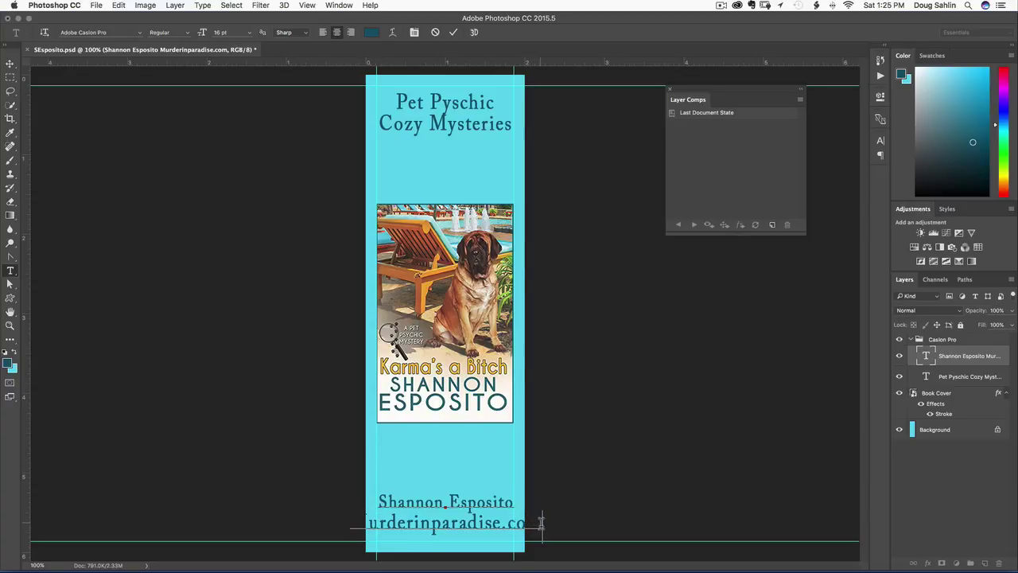
pyautogui.moveTo(541, 522); pyautogui.dragTo(330, 521)
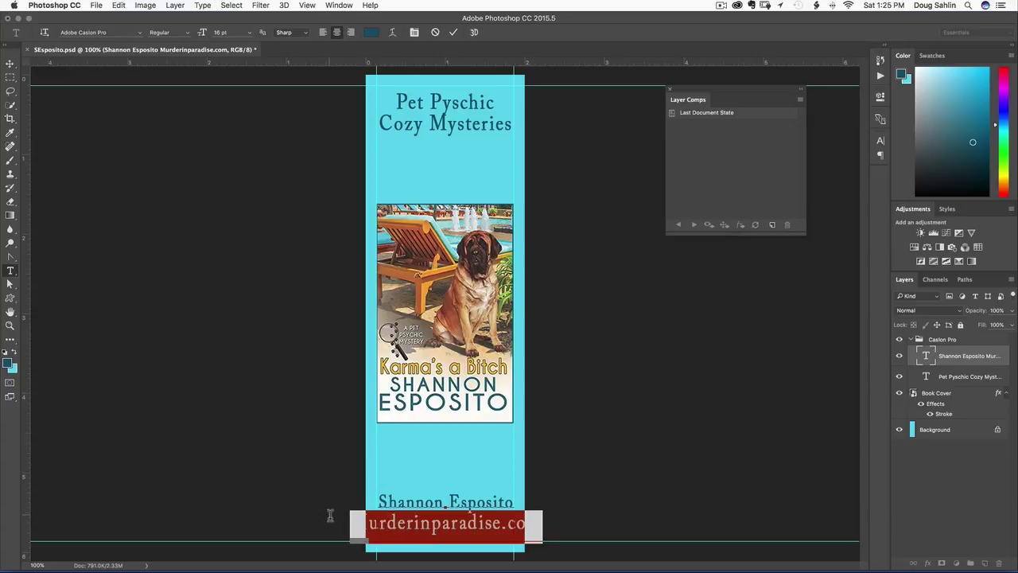
pyautogui.click(250, 33)
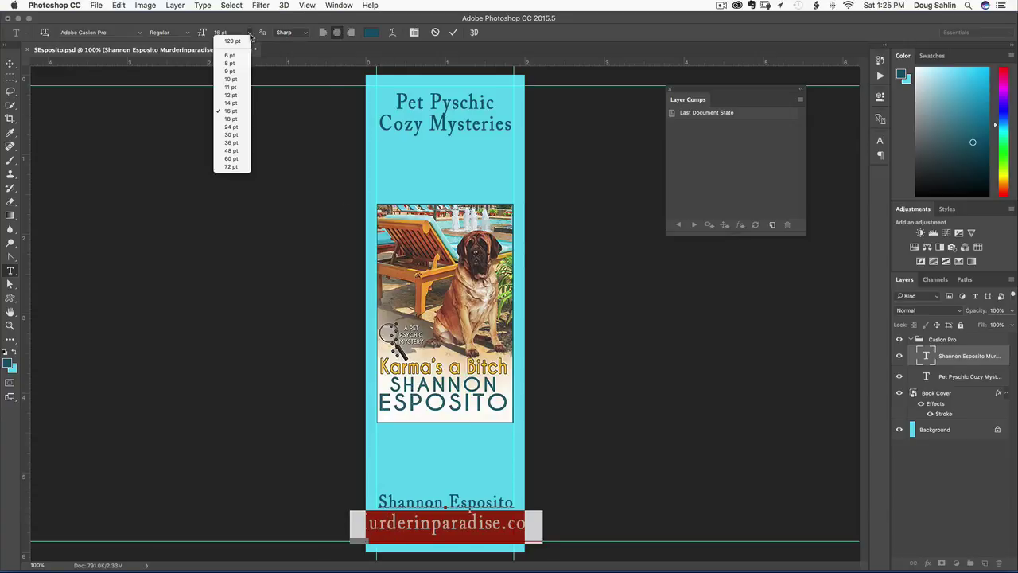
pyautogui.click(232, 95)
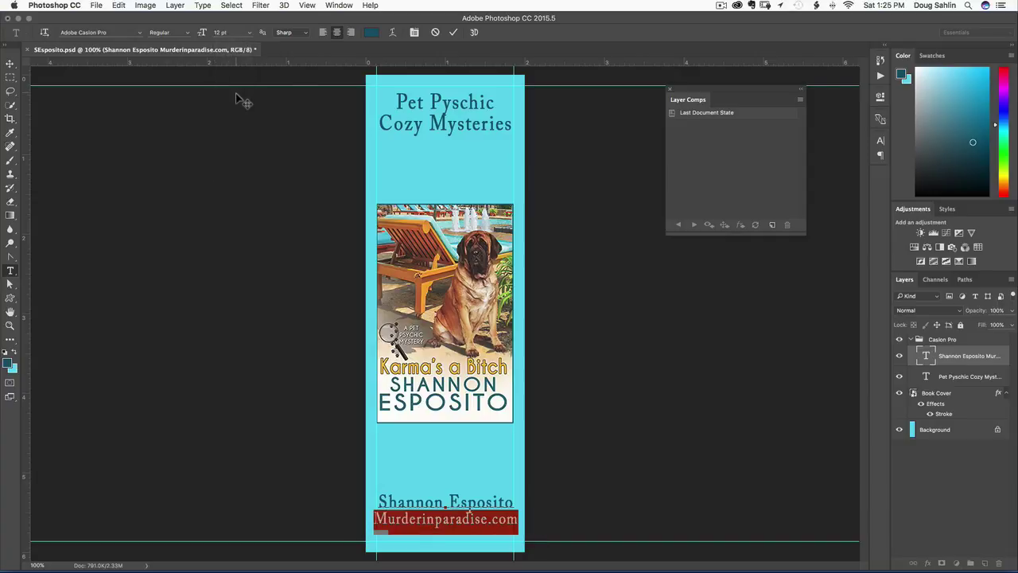
pyautogui.click(248, 33)
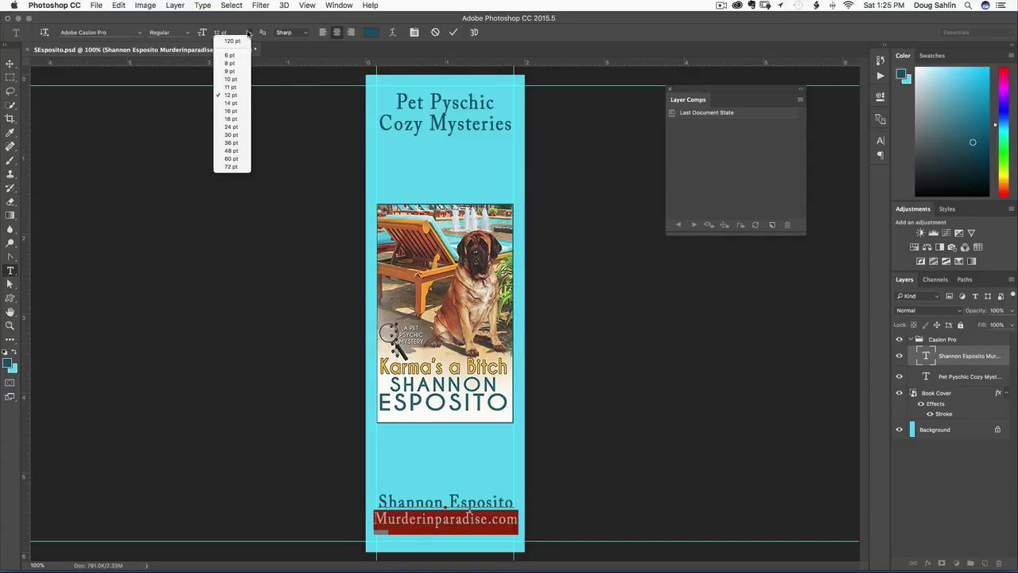
pyautogui.click(231, 87)
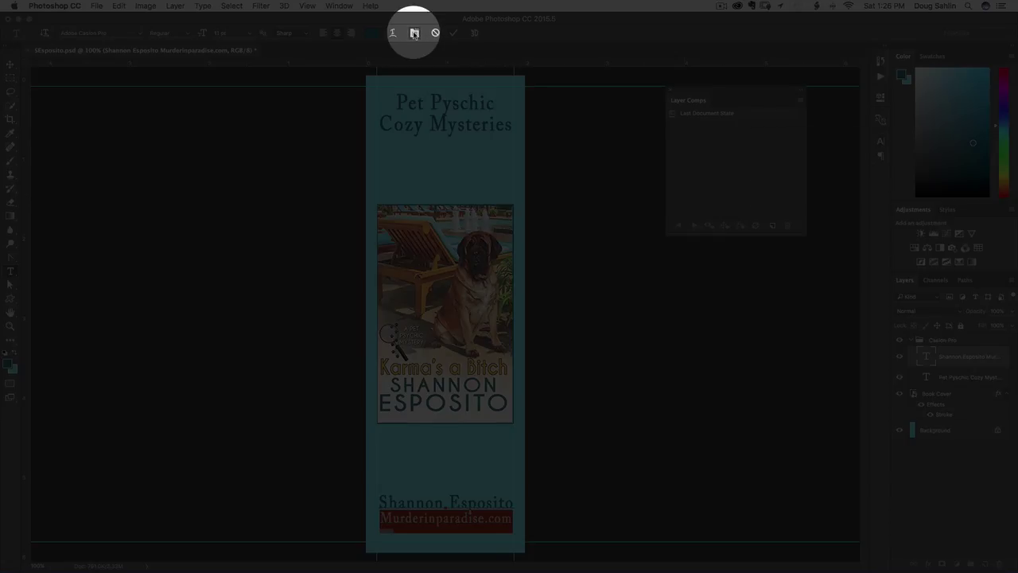
# Step: Lower the website line's baseline shift to -4 pt in the Character panel
pyautogui.click(413, 32)
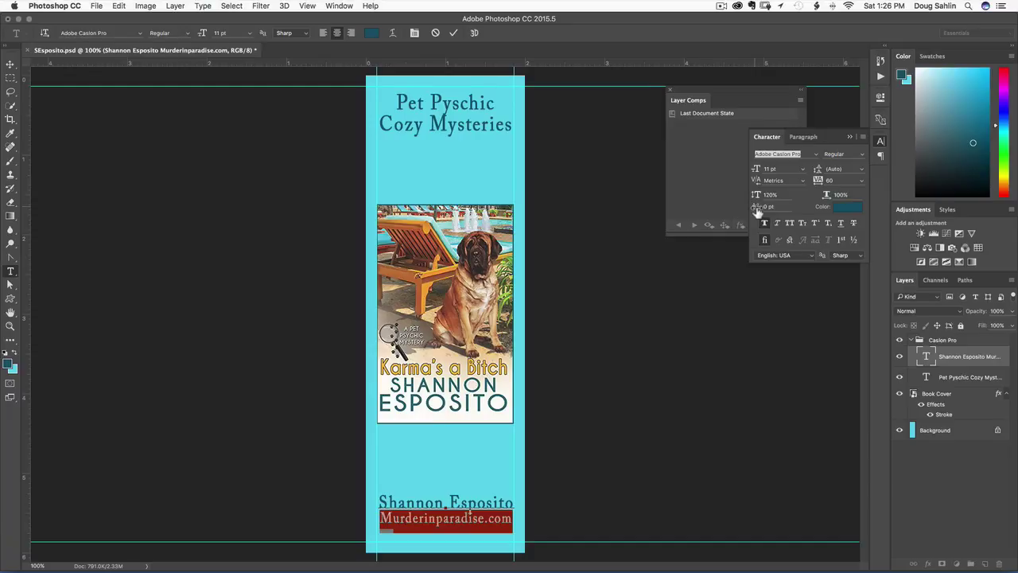
pyautogui.moveTo(757, 211); pyautogui.dragTo(755, 210)
pyautogui.moveTo(403, 210); pyautogui.dragTo(393, 212)
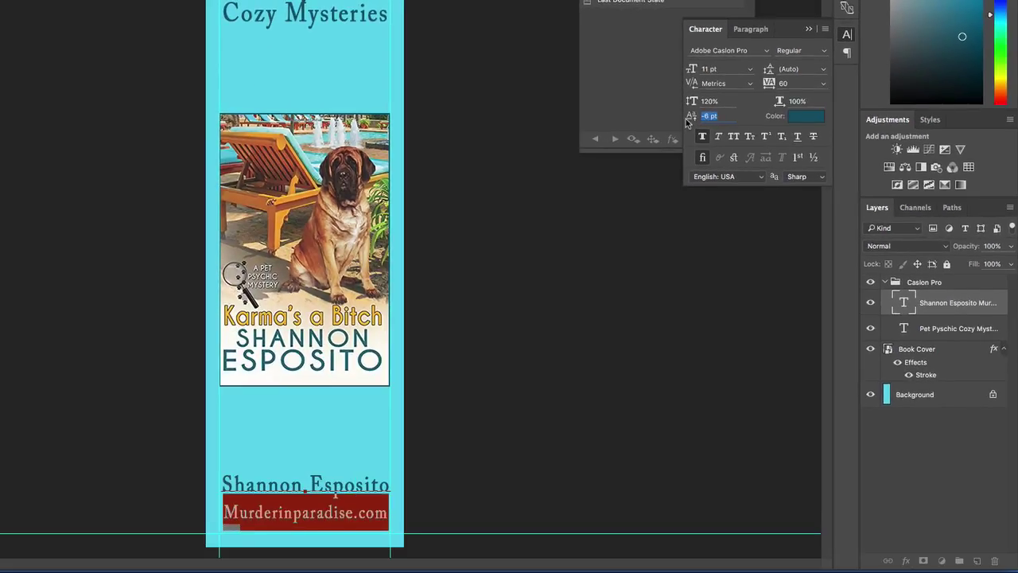
pyautogui.click(722, 116)
pyautogui.click(296, 0)
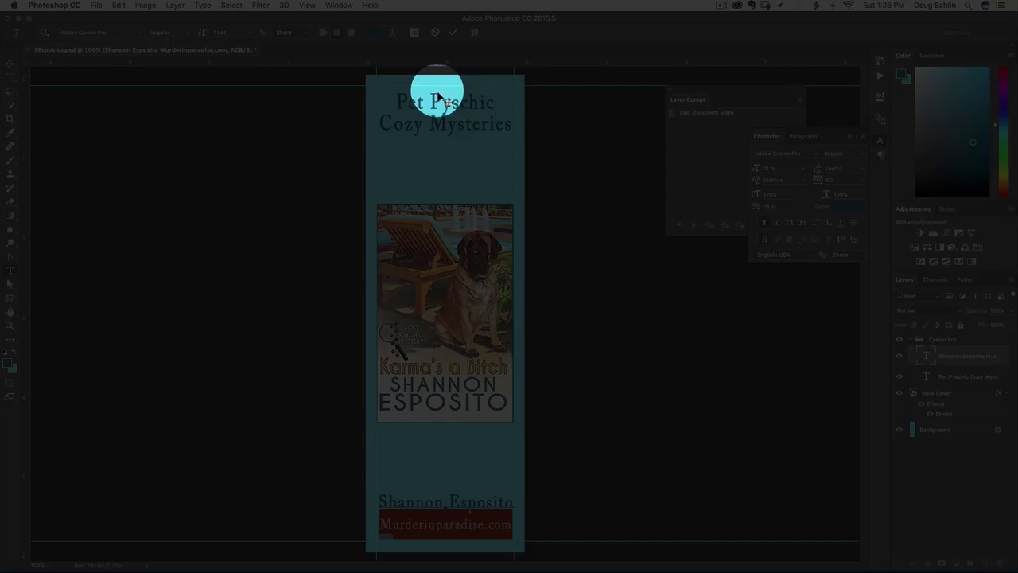
# Step: Commit the text and nudge the author block down just above the bottom guide
pyautogui.click(453, 34)
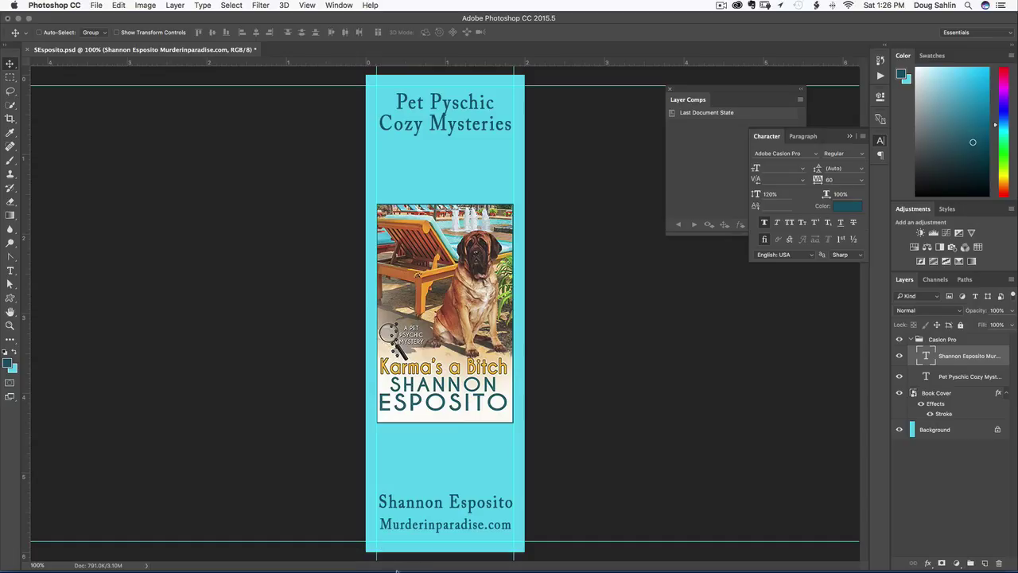
pyautogui.moveTo(440, 505); pyautogui.dragTo(437, 501)
pyautogui.press('Down')
pyautogui.press('Down')
pyautogui.press('Down')
pyautogui.press('Down')
pyautogui.press('Down')
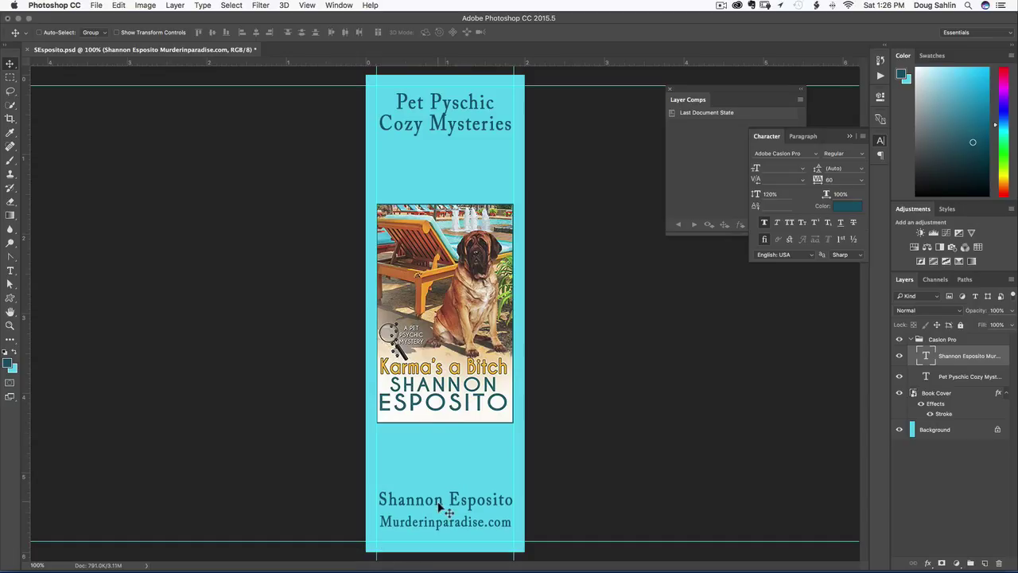
pyautogui.press('Down')
pyautogui.press('Down')
pyautogui.press('Down')
pyautogui.press('Down')
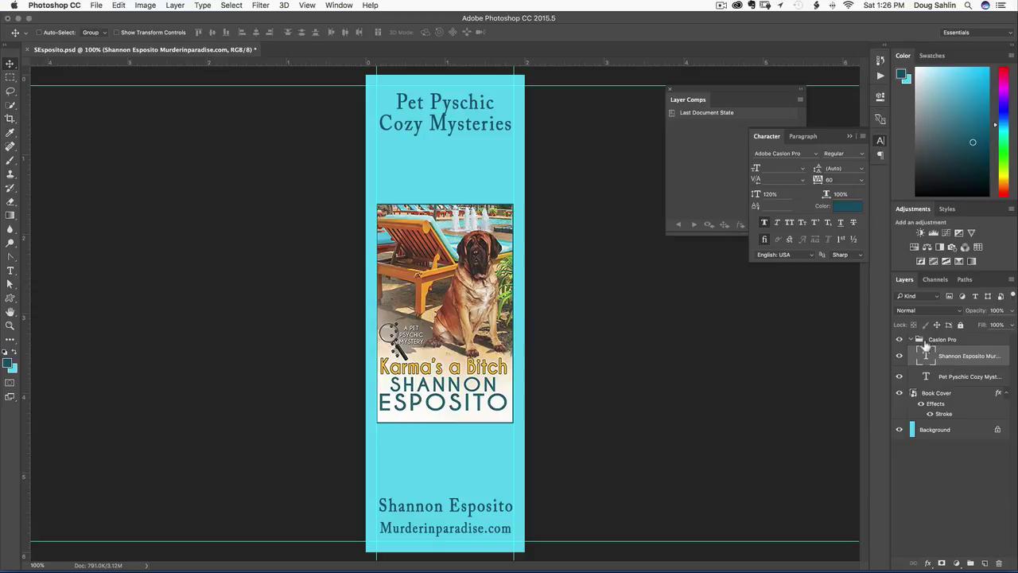
# Step: Add a new layer group above Caslon Pro named Garamond
pyautogui.click(925, 343)
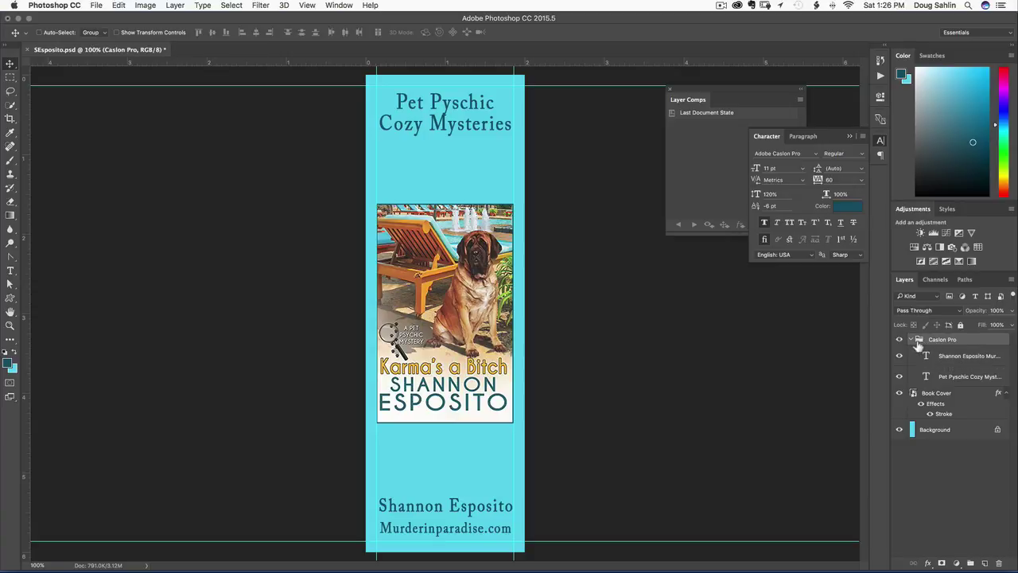
pyautogui.click(970, 563)
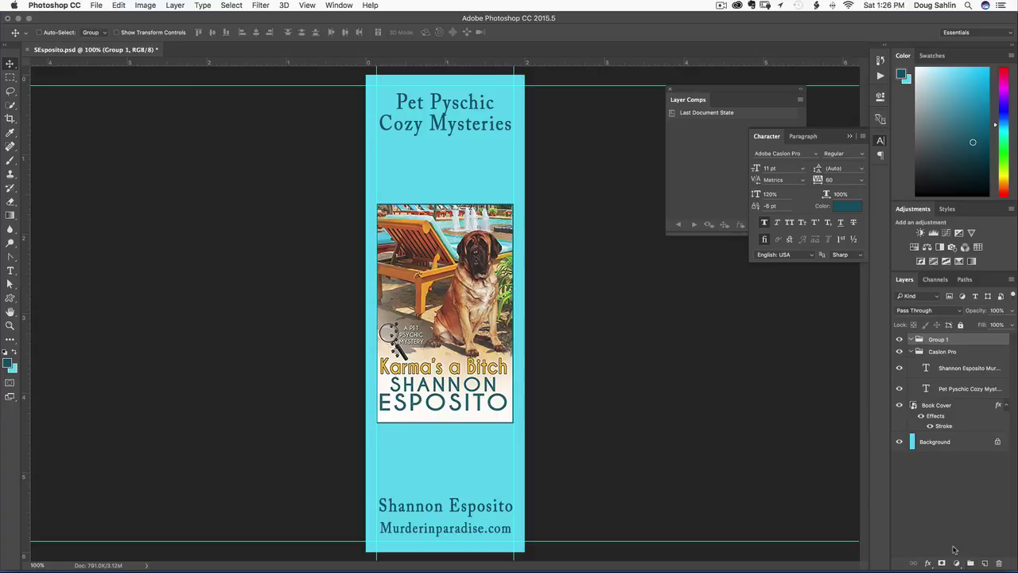
pyautogui.doubleClick(941, 340)
pyautogui.write('caramond')
pyautogui.press('Return')
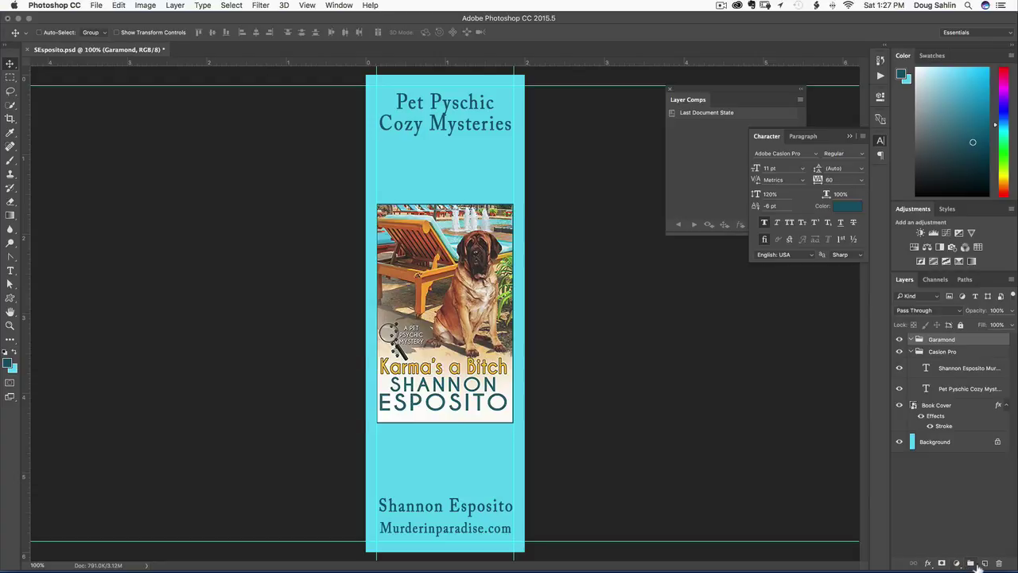
# Step: Add another layer group named 'Myriad Pro'
pyautogui.click(971, 564)
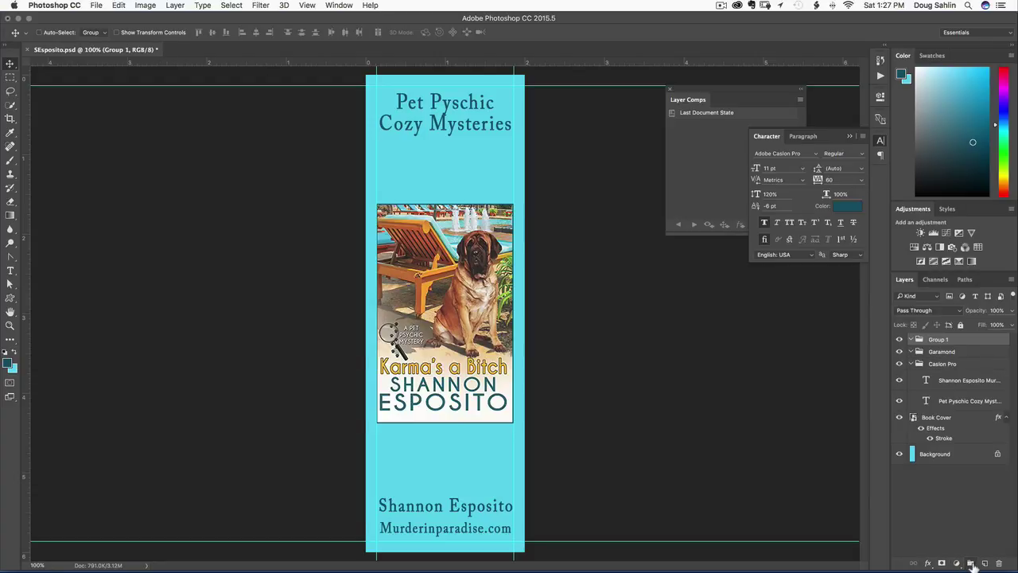
pyautogui.doubleClick(949, 339)
pyautogui.write('Myriad Pro')
pyautogui.press('Return')
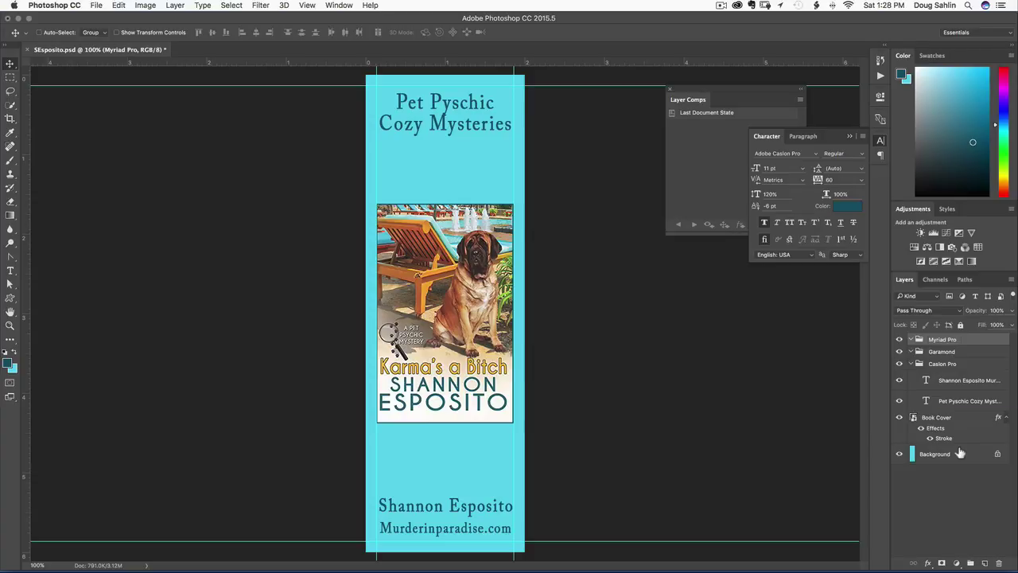
# Step: Duplicate the author/website text and the 'Pet Pyschic Cozy Mysteries' heading into the Garamond group
pyautogui.click(950, 385)
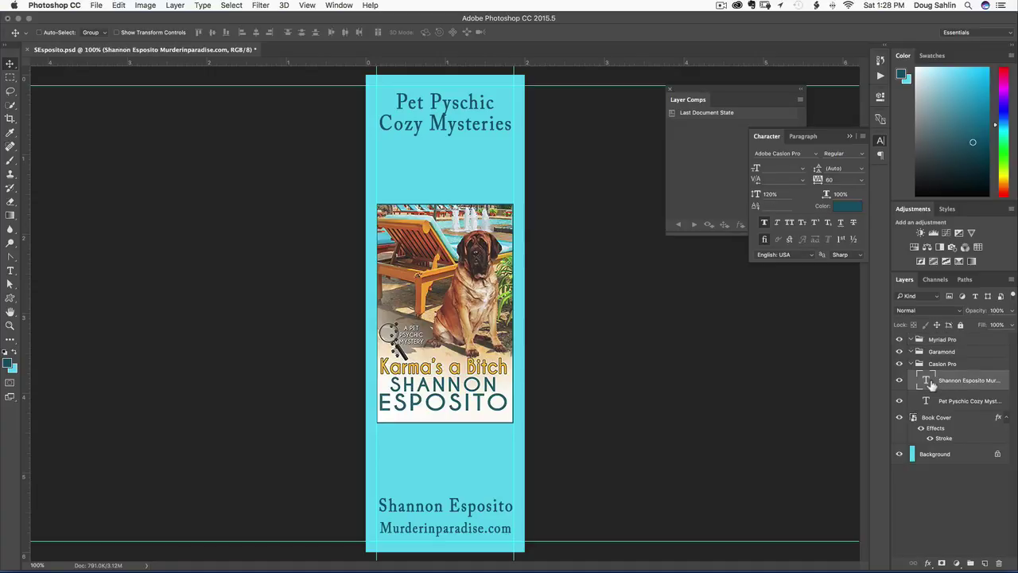
pyautogui.moveTo(931, 385); pyautogui.dragTo(985, 562)
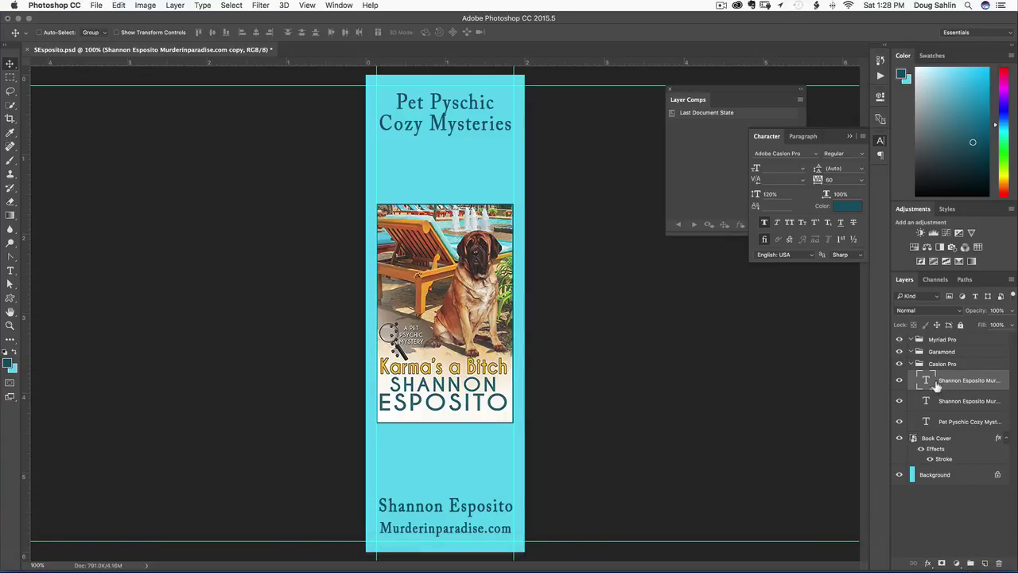
pyautogui.moveTo(937, 385); pyautogui.dragTo(935, 362)
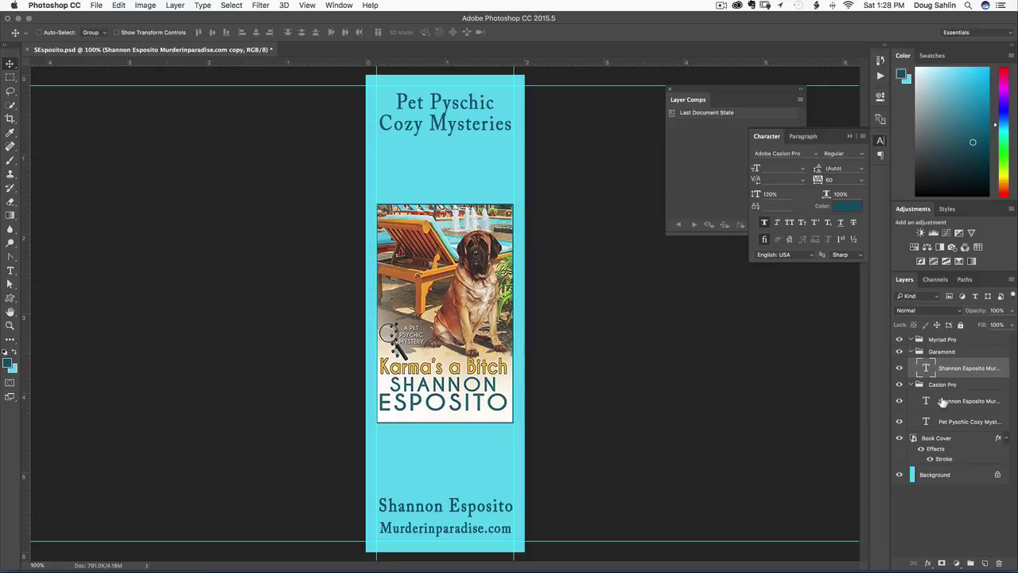
pyautogui.click(948, 428)
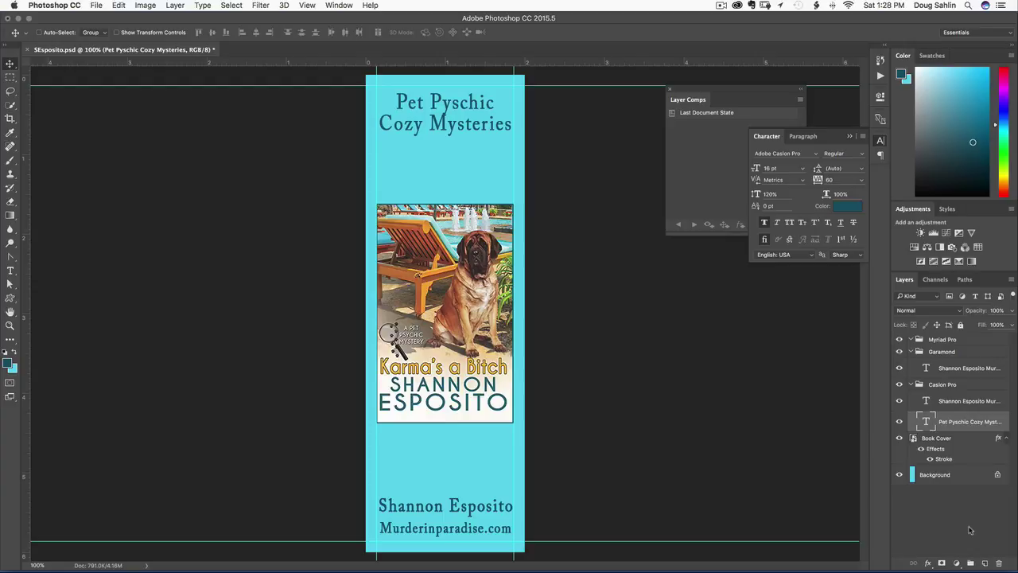
pyautogui.press('super+j')
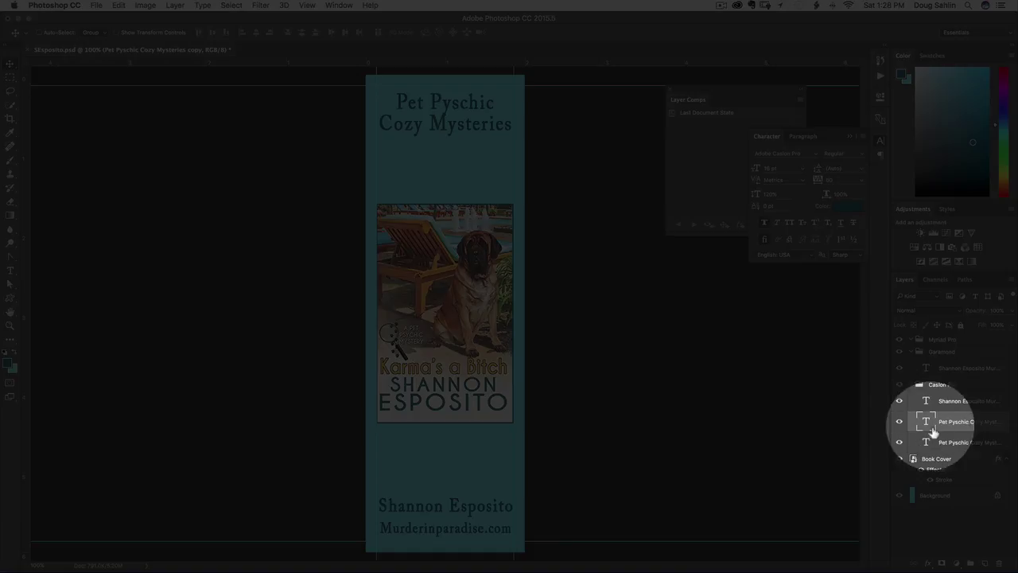
pyautogui.moveTo(931, 424); pyautogui.dragTo(937, 372)
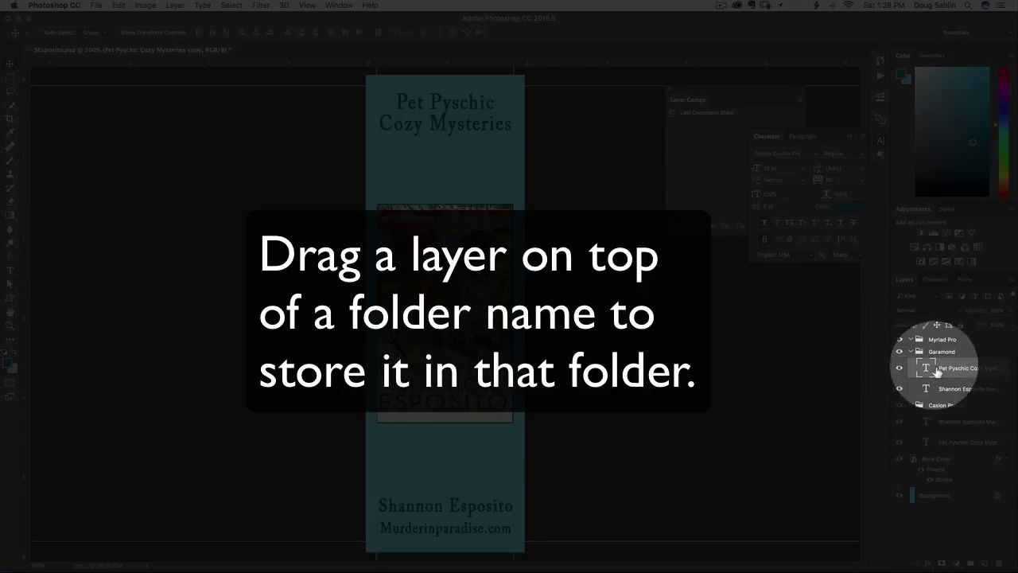
# Step: Duplicate the Caslon Pro author/website text layer into the Myriad Pro group
pyautogui.click(956, 423)
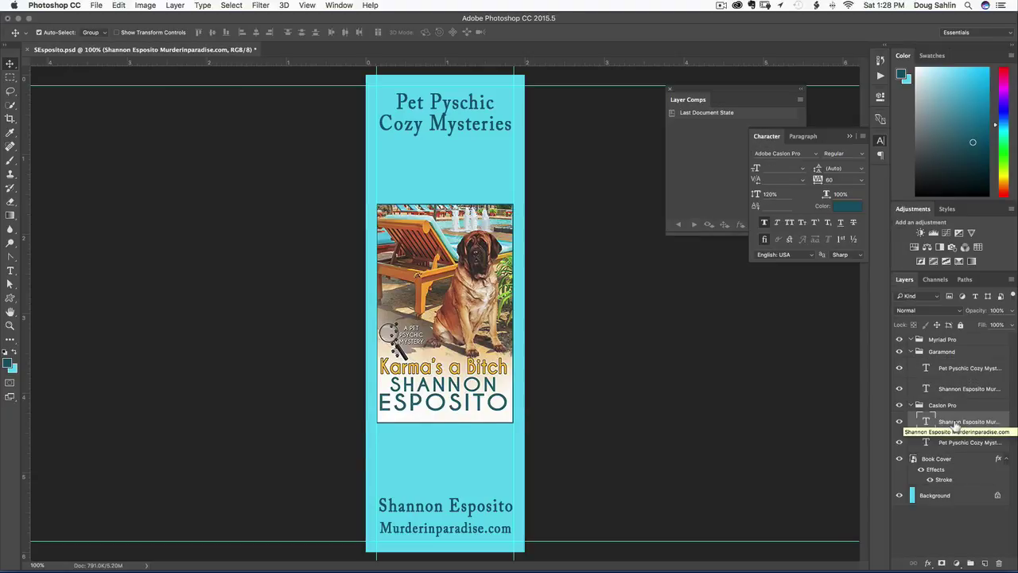
pyautogui.press('super+j')
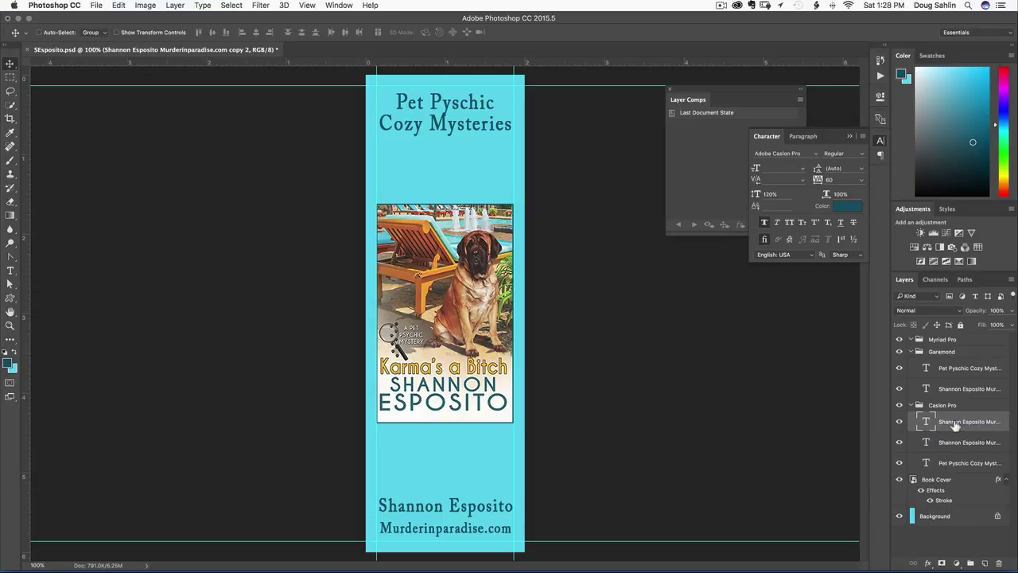
pyautogui.moveTo(955, 426); pyautogui.dragTo(955, 344)
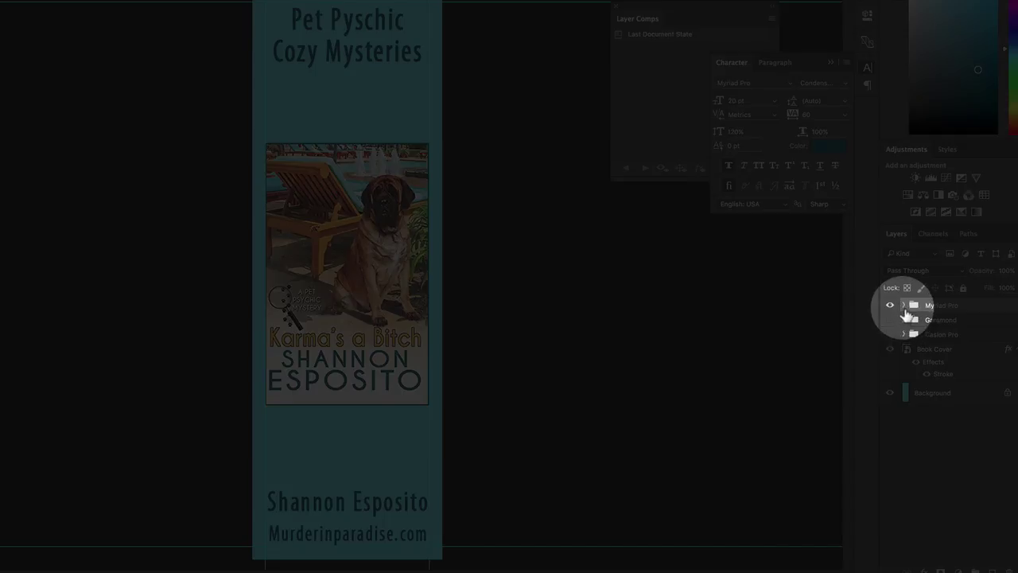
# Step: Collapse the Myriad Pro group, hide the Myriad Pro and Garamond groups, and show Caslon Pro
pyautogui.click(905, 307)
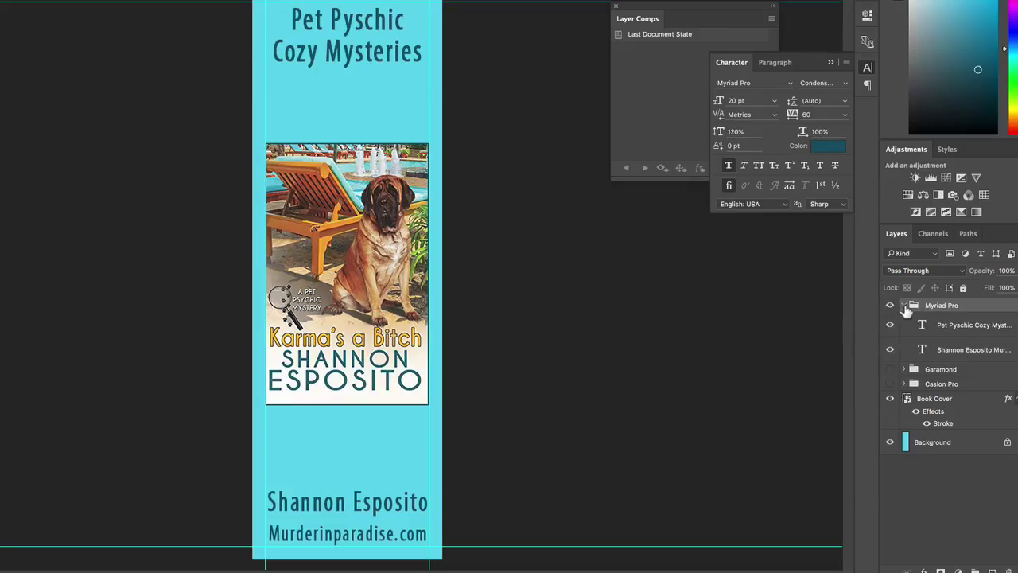
pyautogui.click(904, 306)
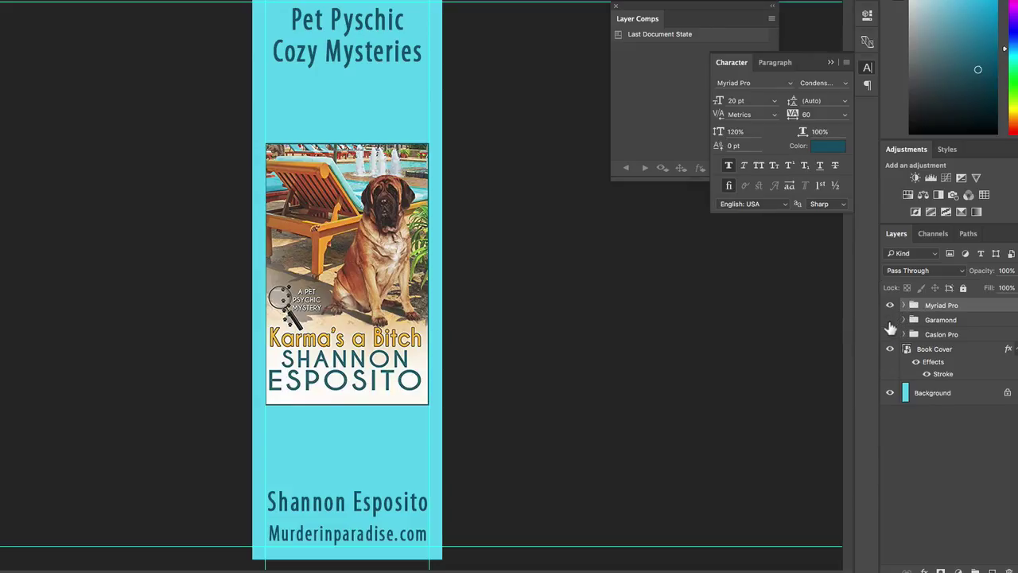
pyautogui.click(907, 322)
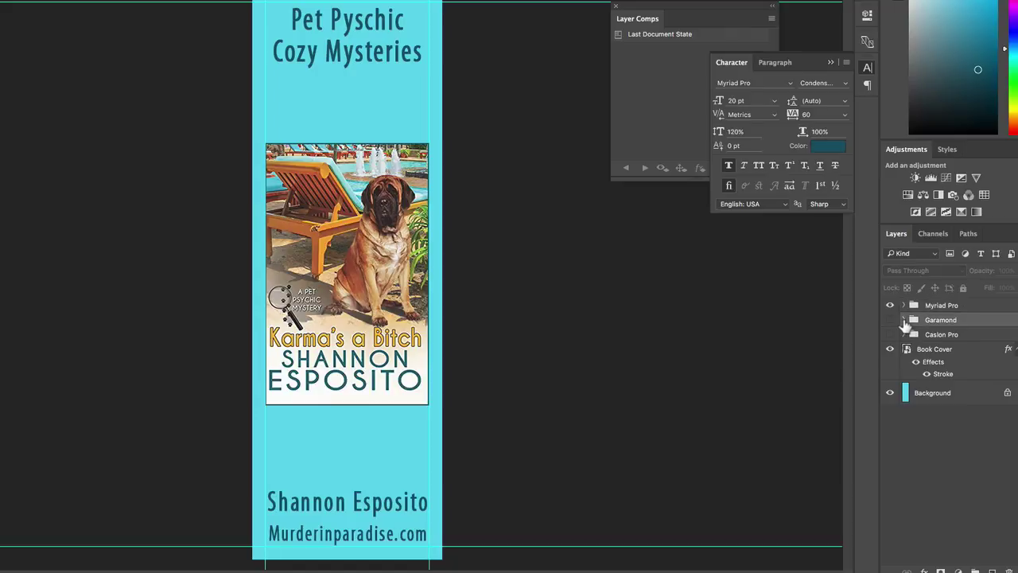
pyautogui.click(904, 337)
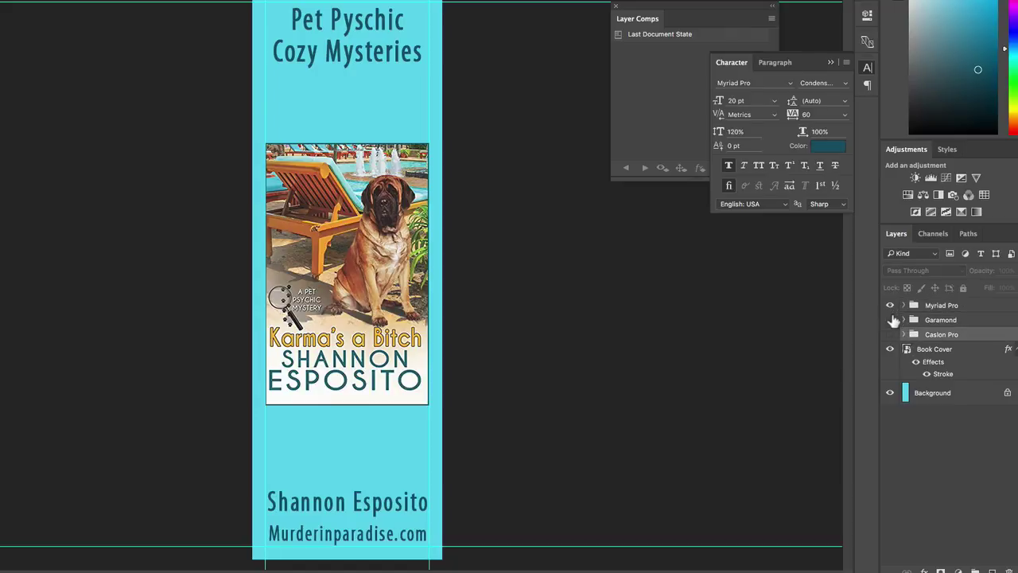
pyautogui.click(890, 320)
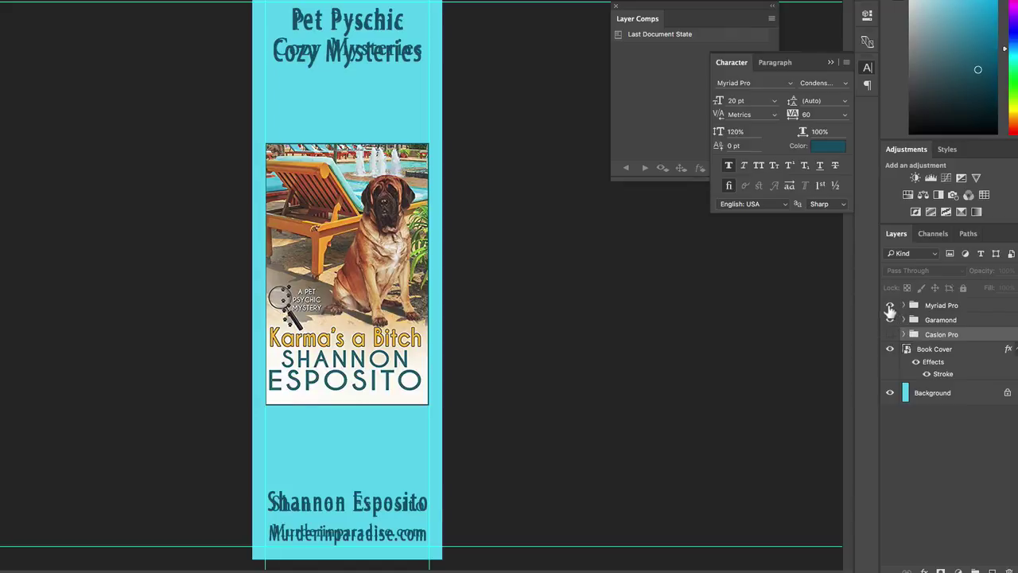
pyautogui.click(891, 305)
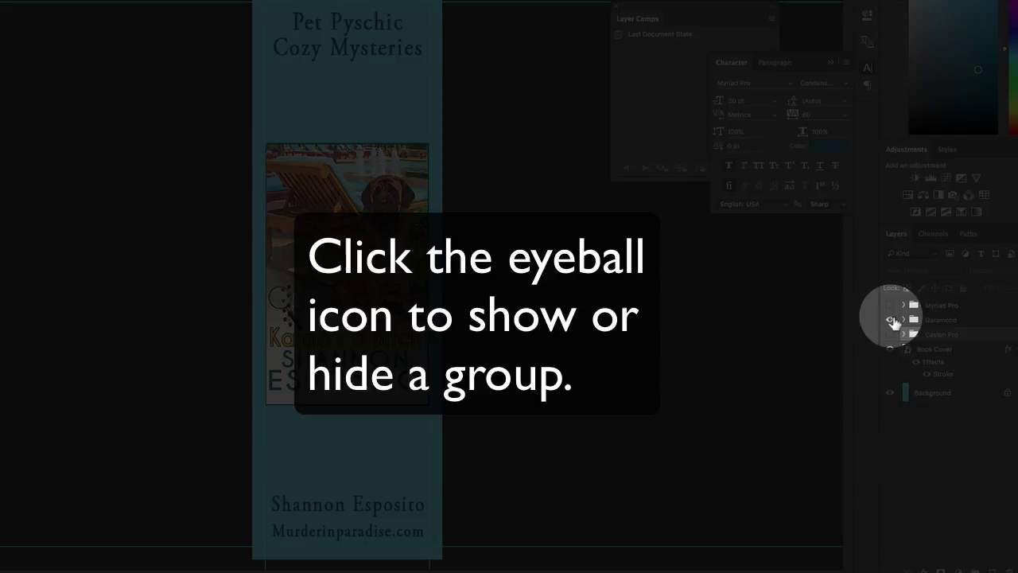
pyautogui.click(891, 320)
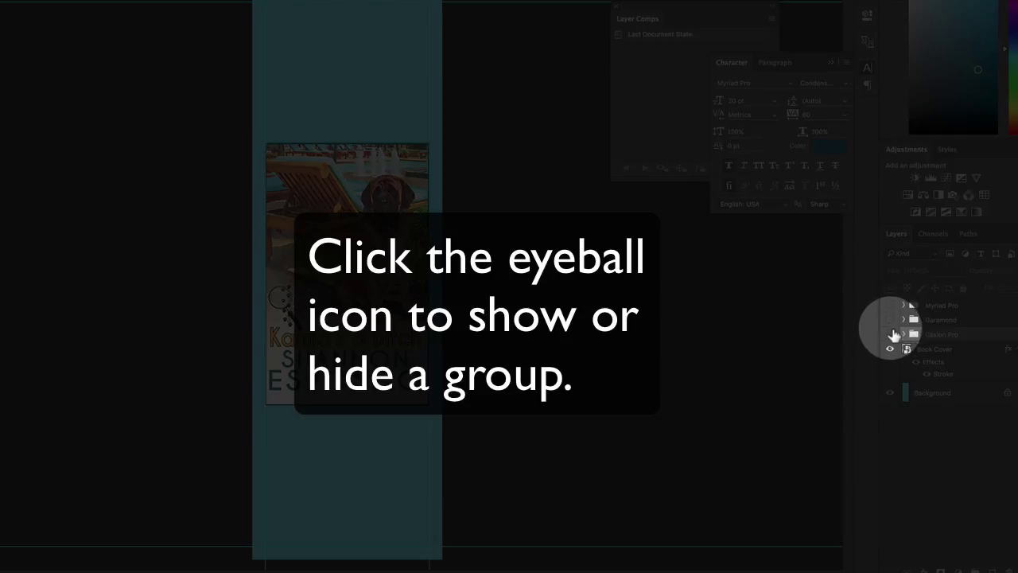
pyautogui.click(891, 335)
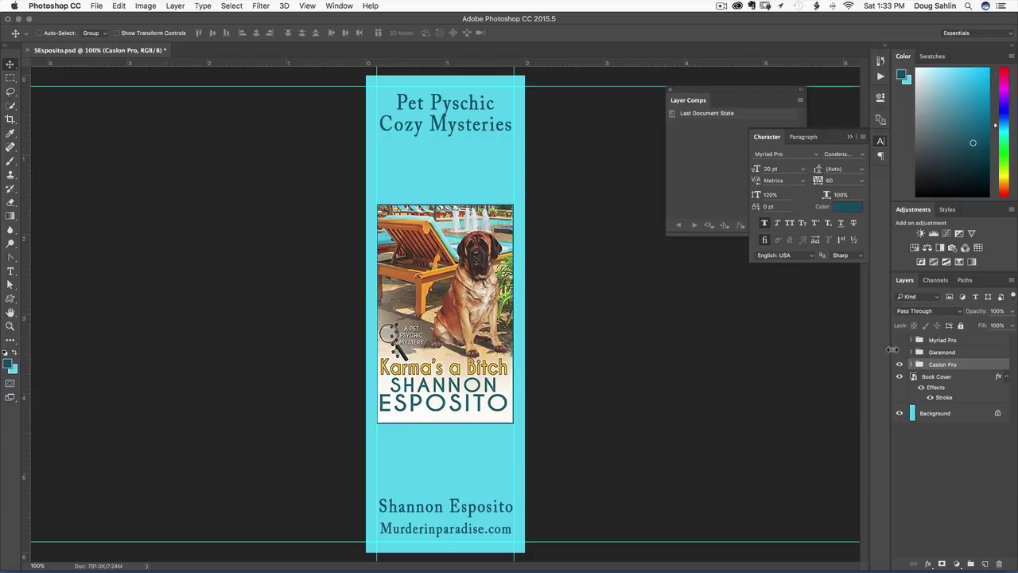
pyautogui.click(900, 341)
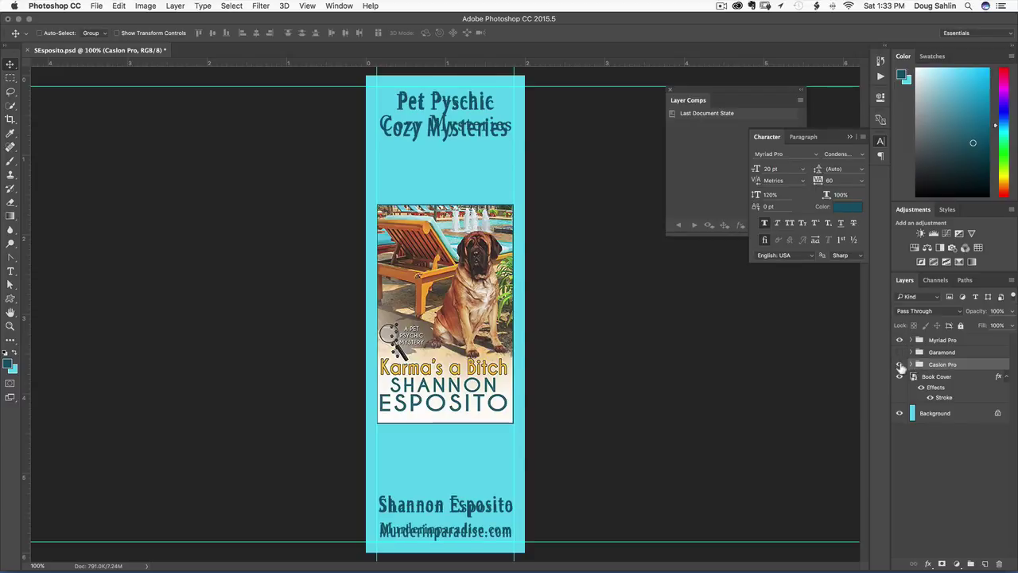
pyautogui.click(900, 364)
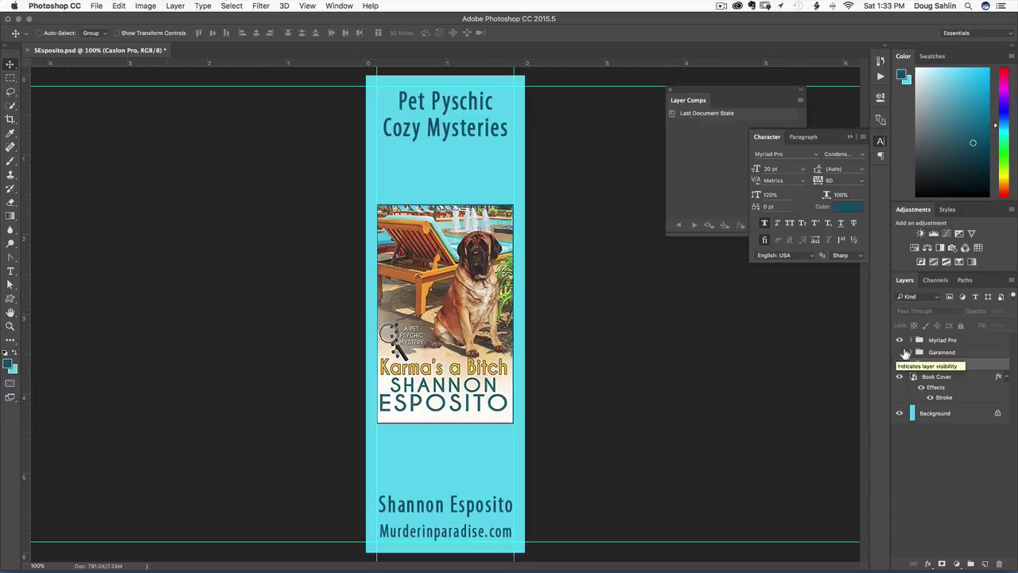
pyautogui.click(900, 340)
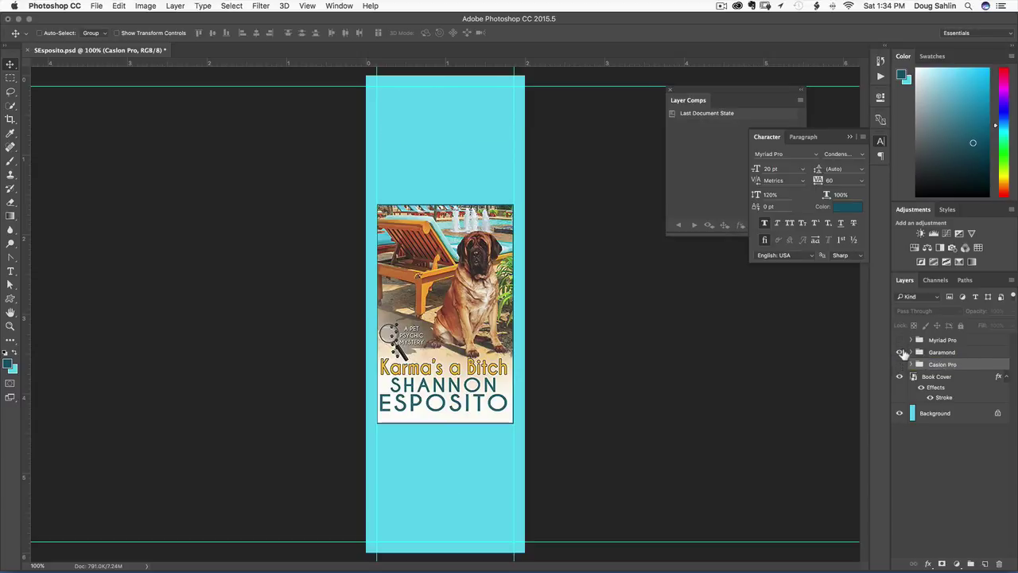
pyautogui.click(901, 351)
pyautogui.click(900, 352)
pyautogui.click(900, 363)
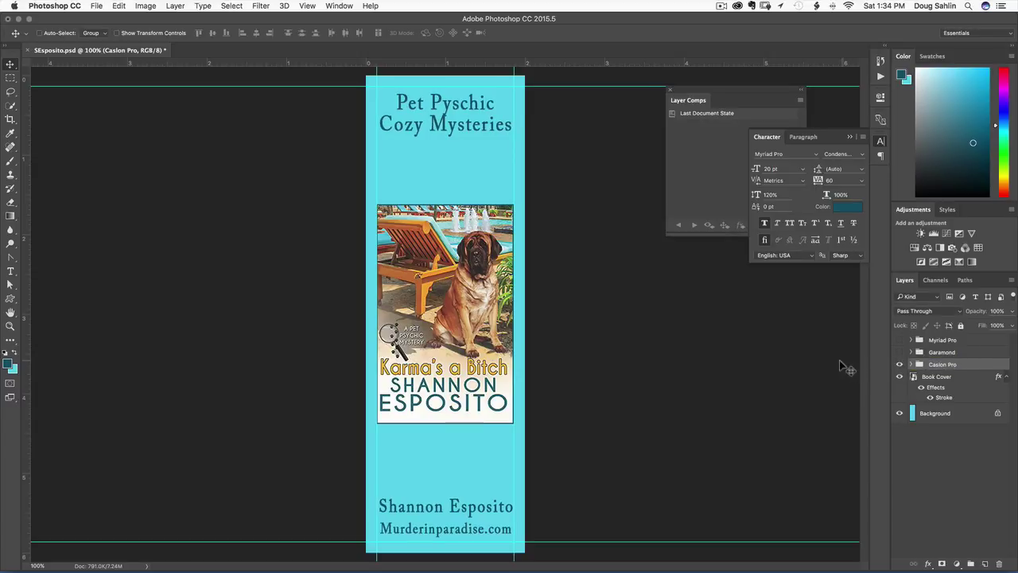